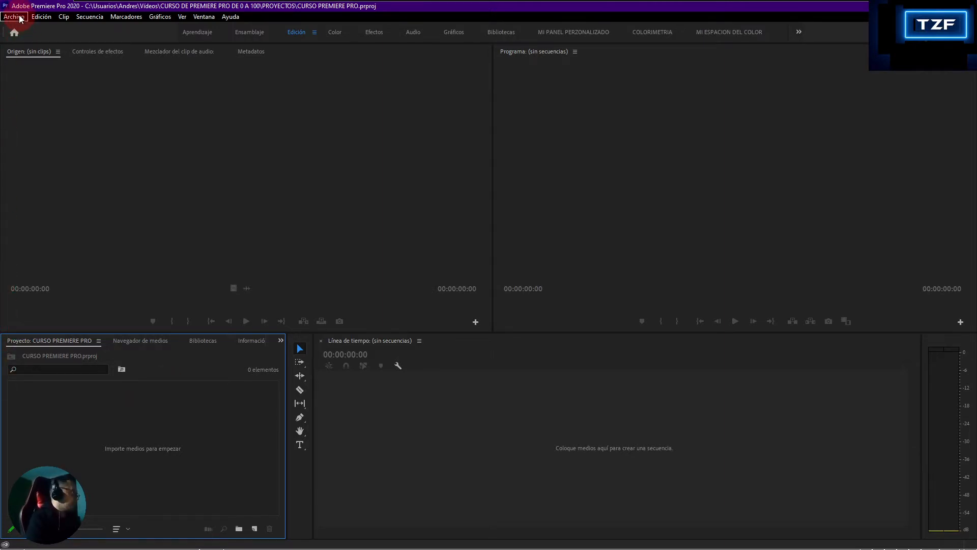
Open the project's scratch disk settings and keep the video previews location at "Igual que el proyecto".
click(14, 17)
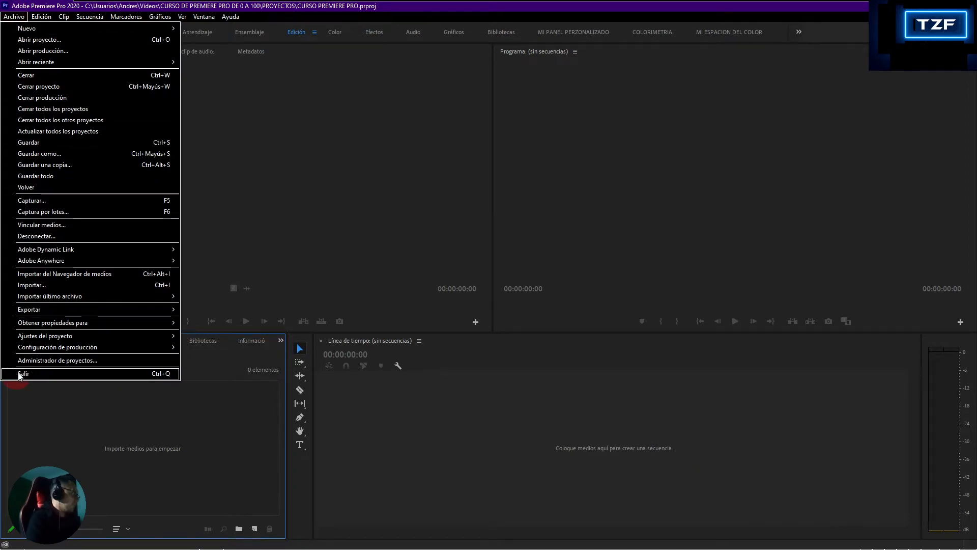
mouse_move(50, 338)
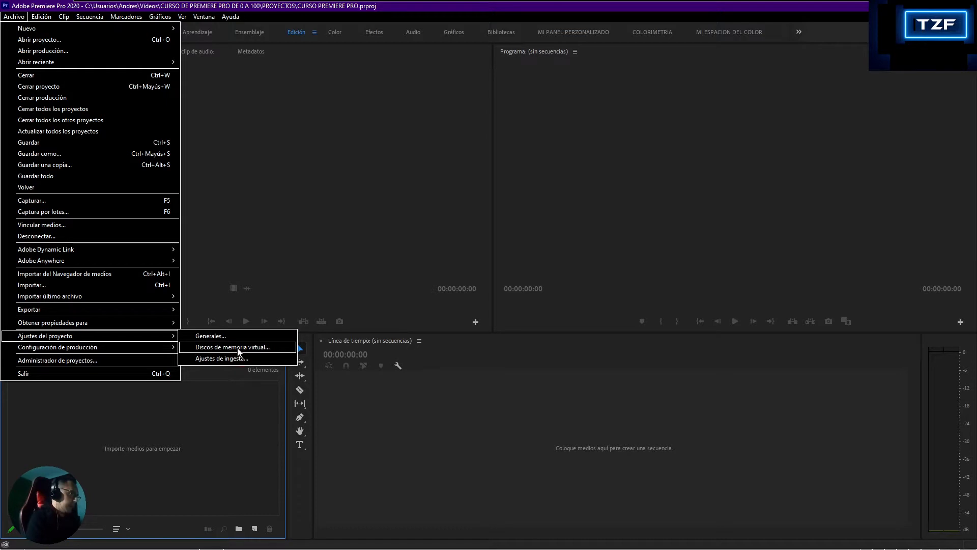
click(237, 347)
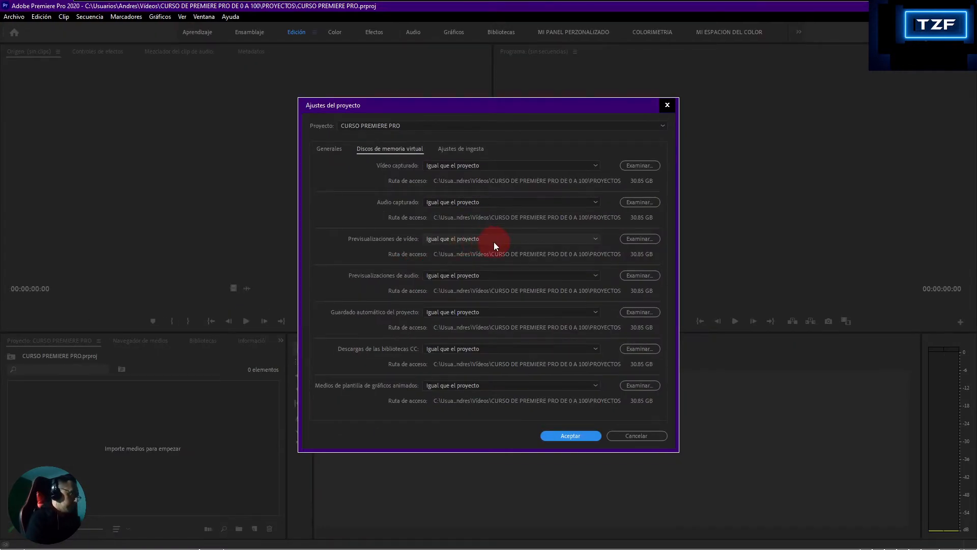
click(496, 237)
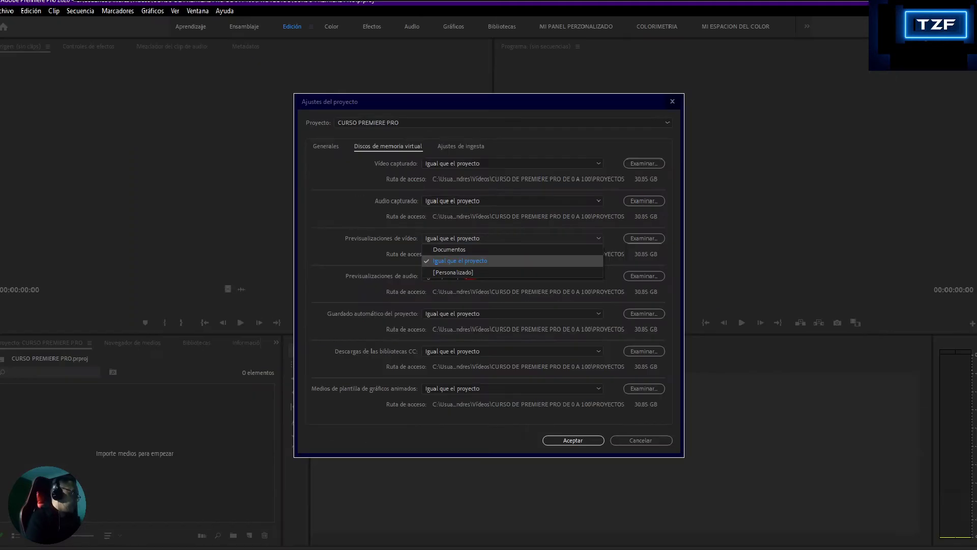
click(463, 238)
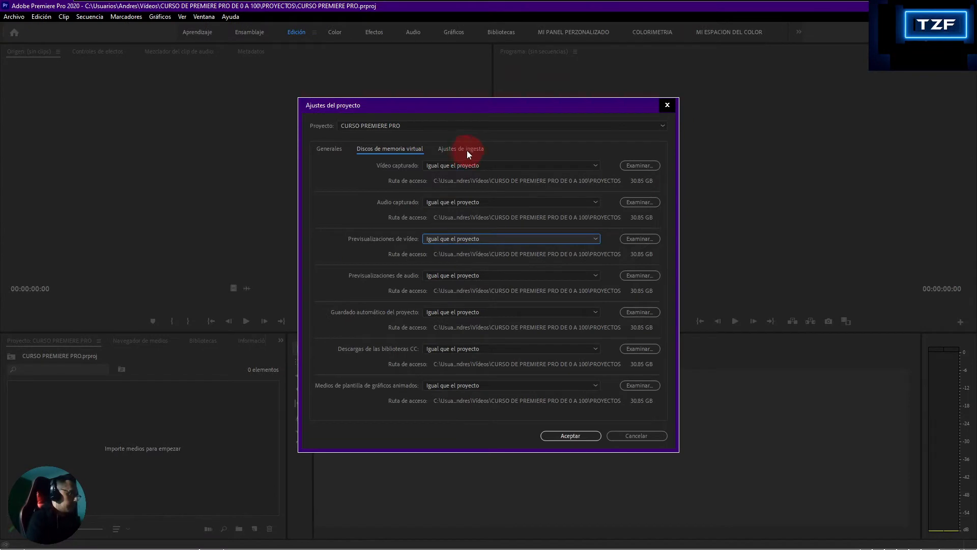
Enable ingest in the project's ingest settings and review the presets available for the Copiar action.
click(468, 152)
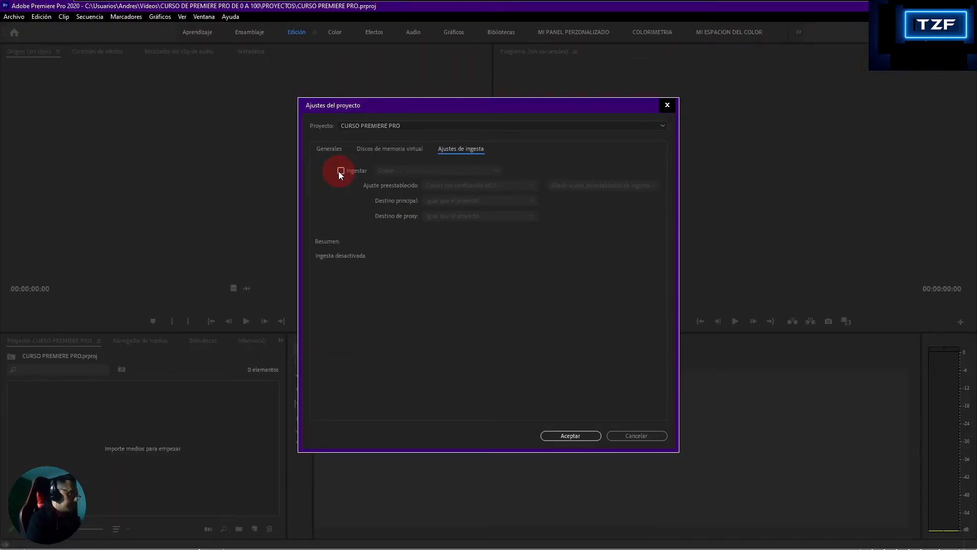
click(340, 172)
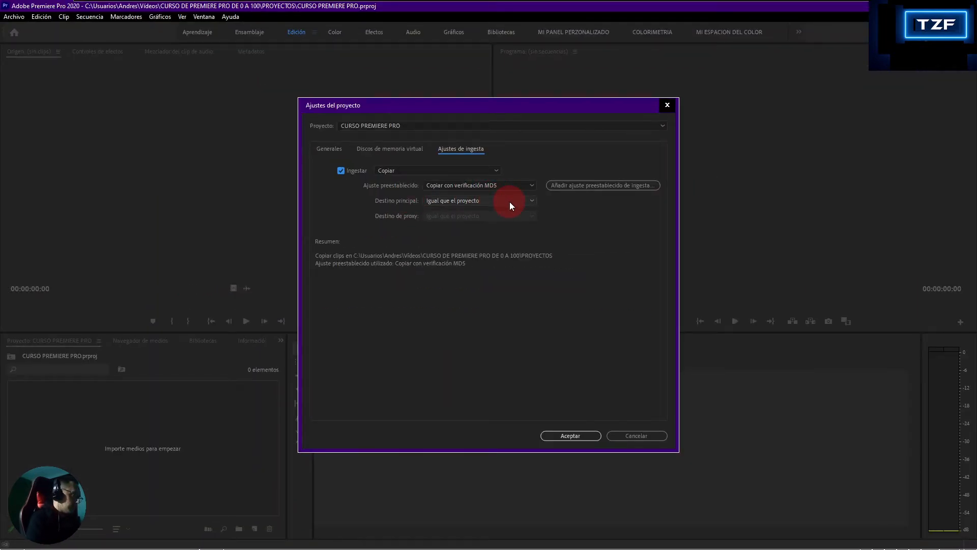
click(477, 185)
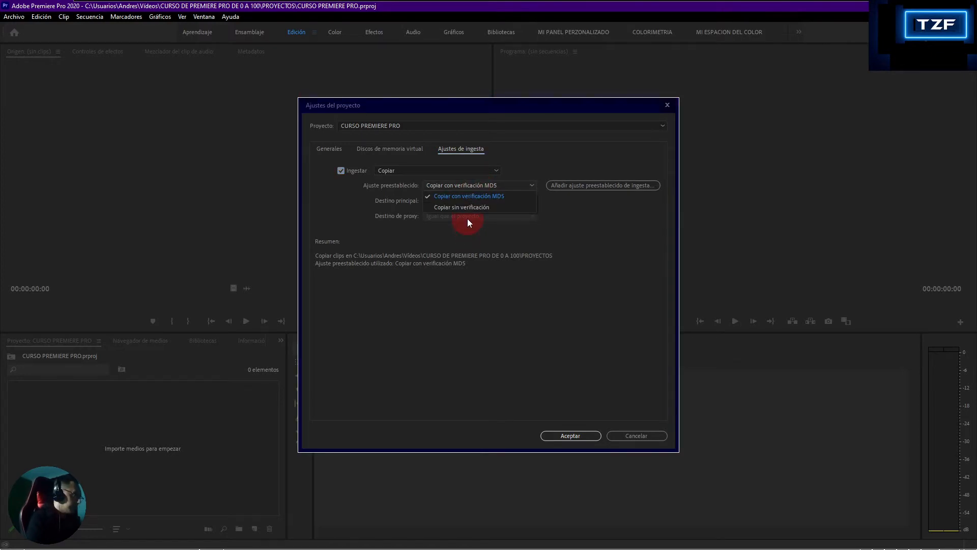
click(468, 223)
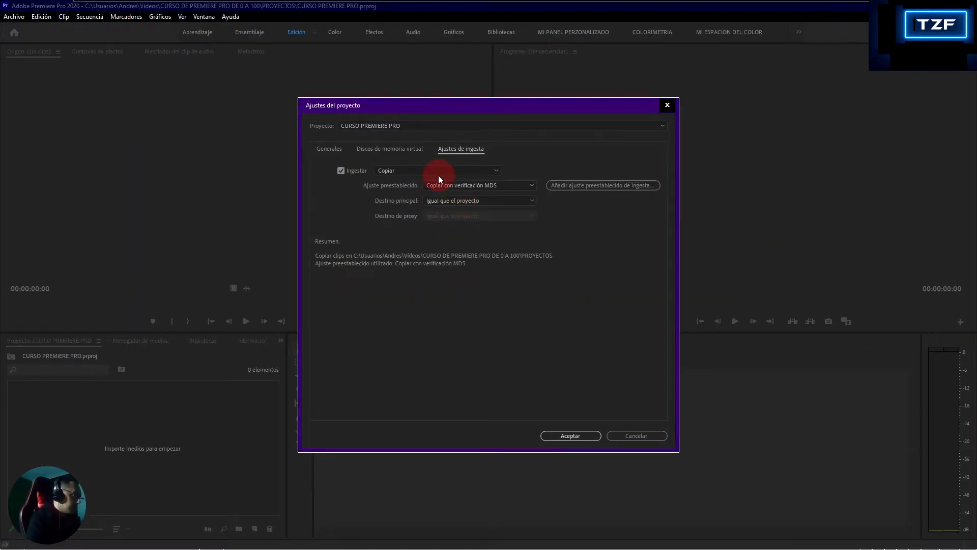
Set the ingest action to "Crear proxys" after reviewing the available ingest options.
click(438, 173)
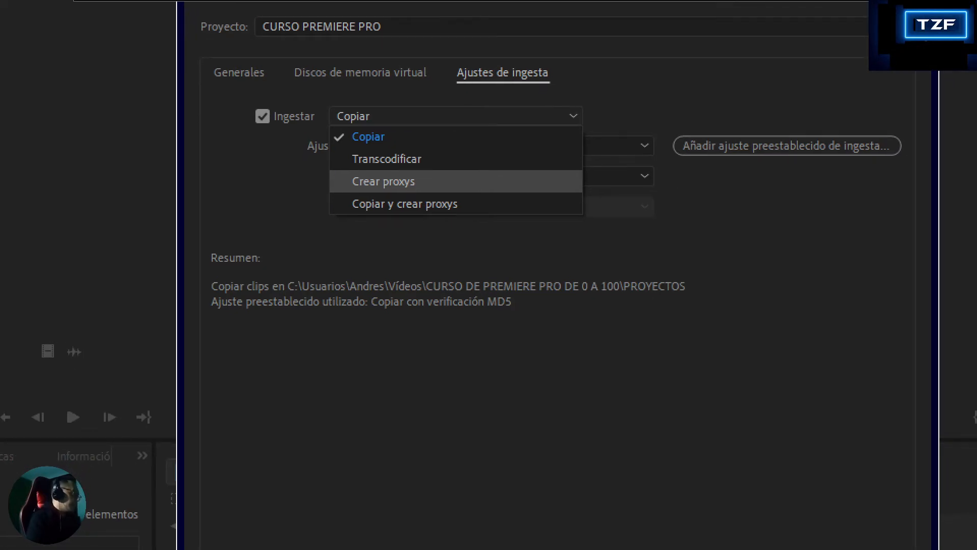
click(409, 237)
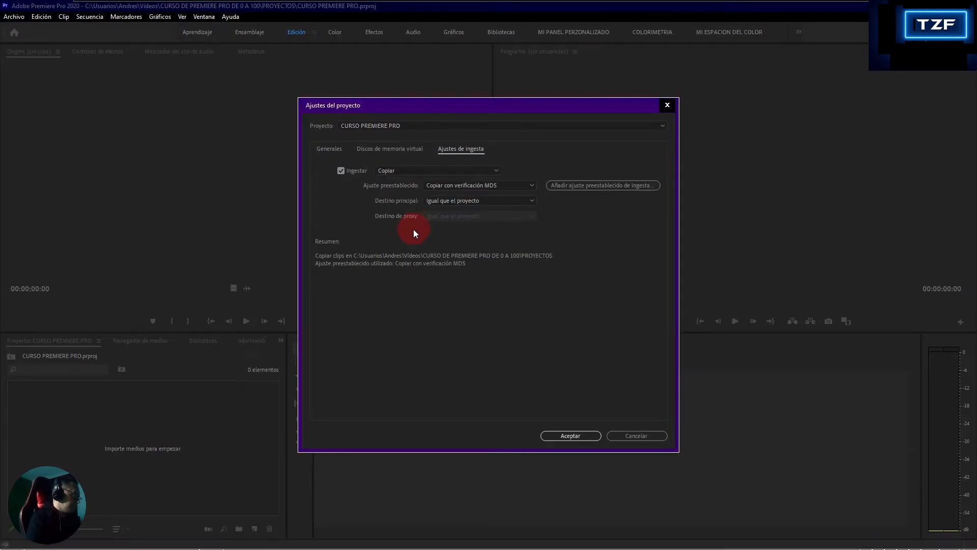
click(405, 169)
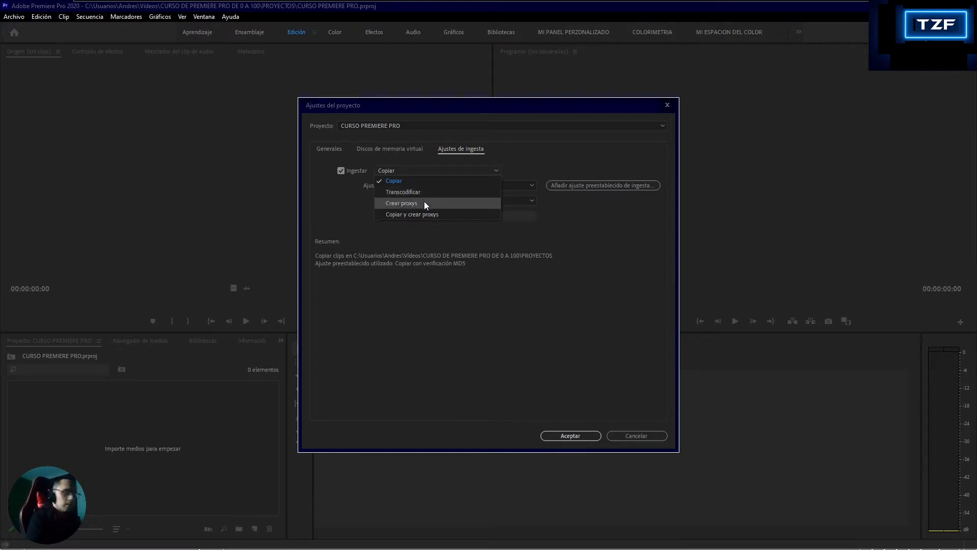
click(425, 225)
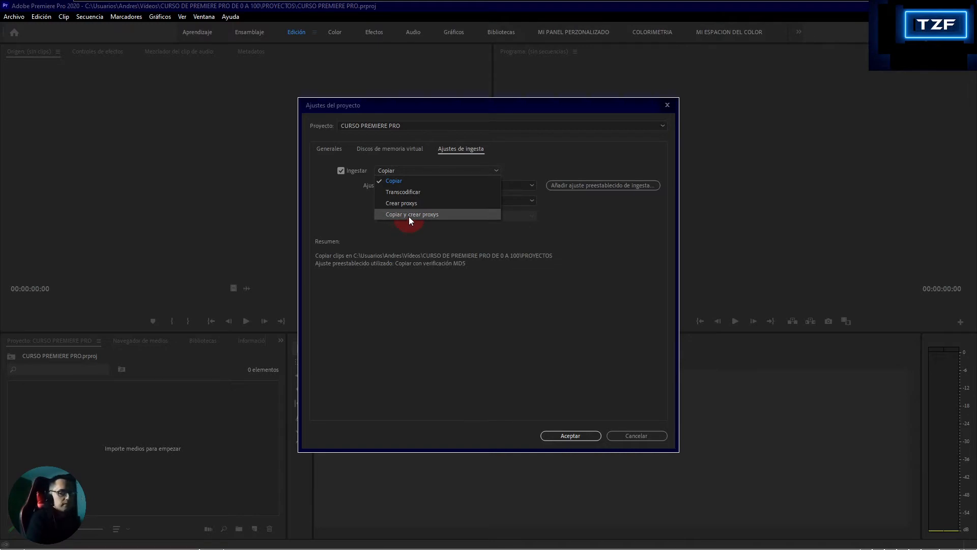
click(404, 203)
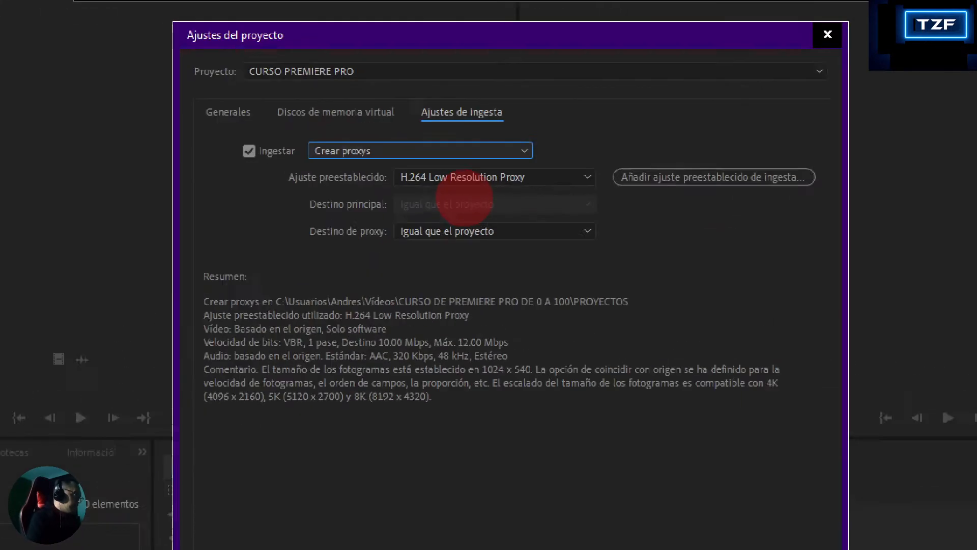
Review the proxy presets and set the ingest preset to "H.264 Medium Resolution Proxy".
click(437, 175)
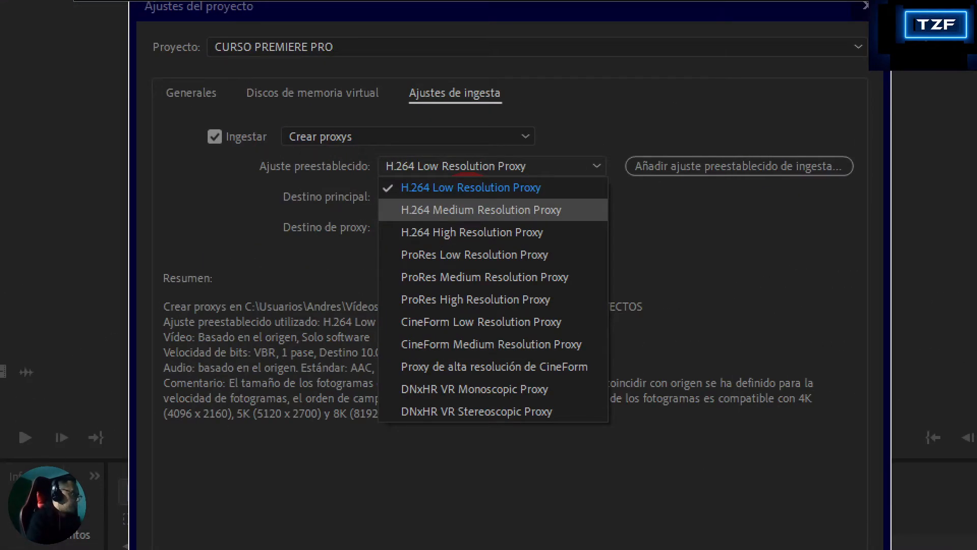
key(Escape)
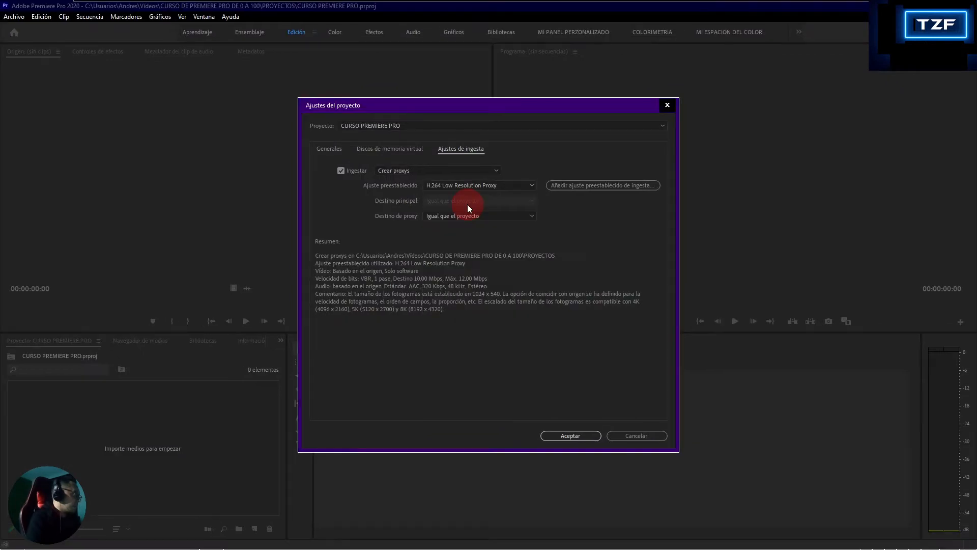
click(427, 168)
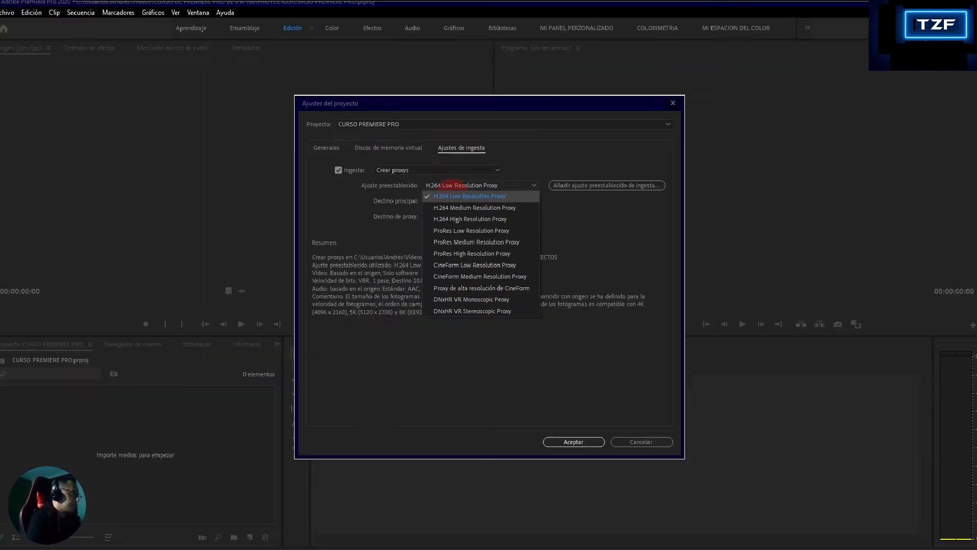
click(451, 196)
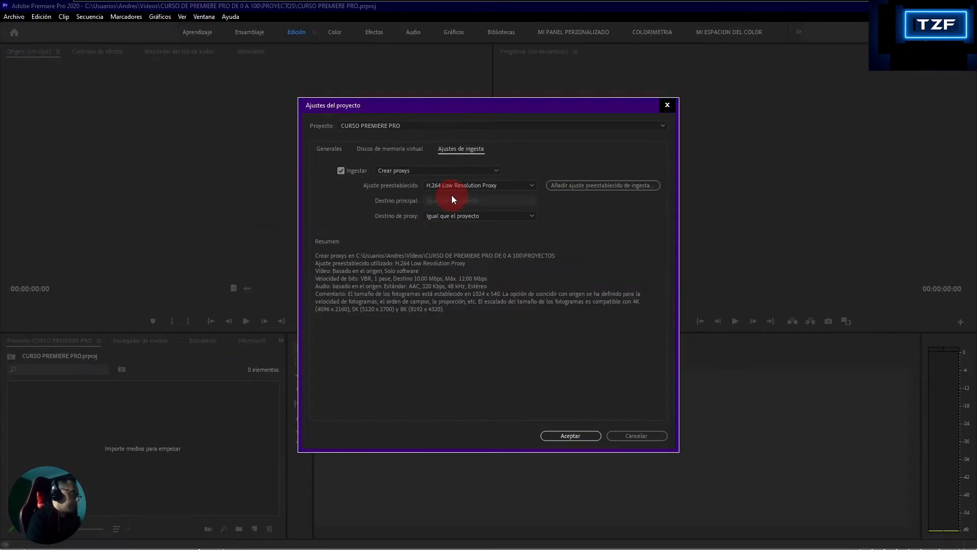
click(451, 185)
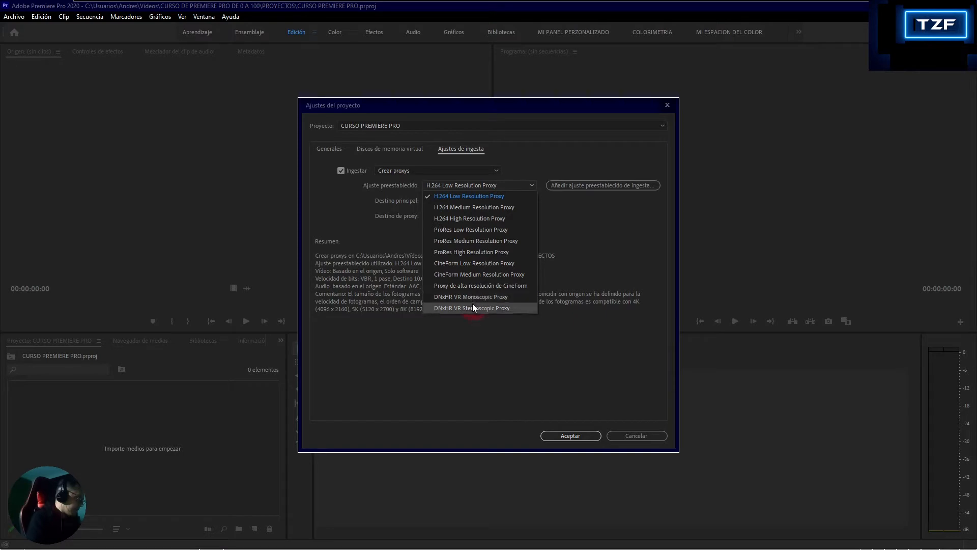
click(480, 320)
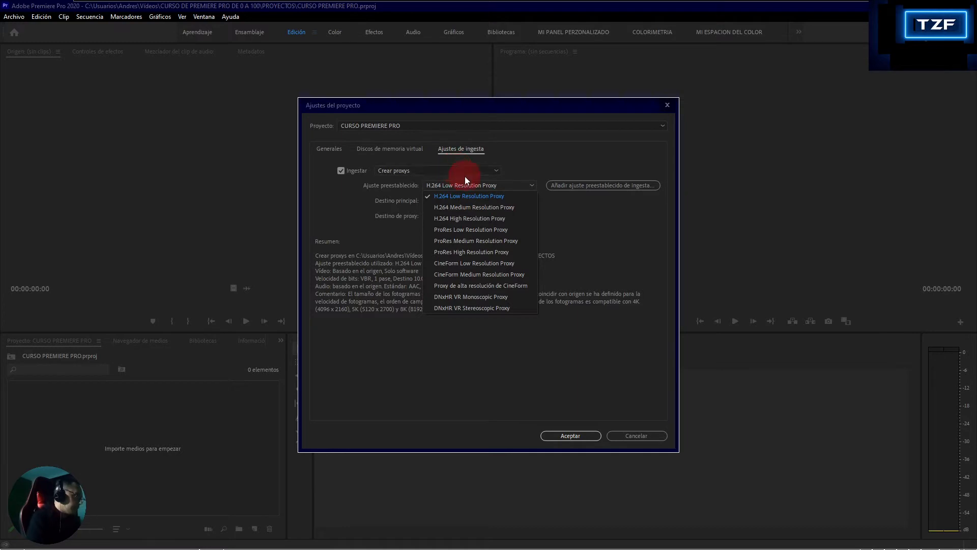
click(466, 207)
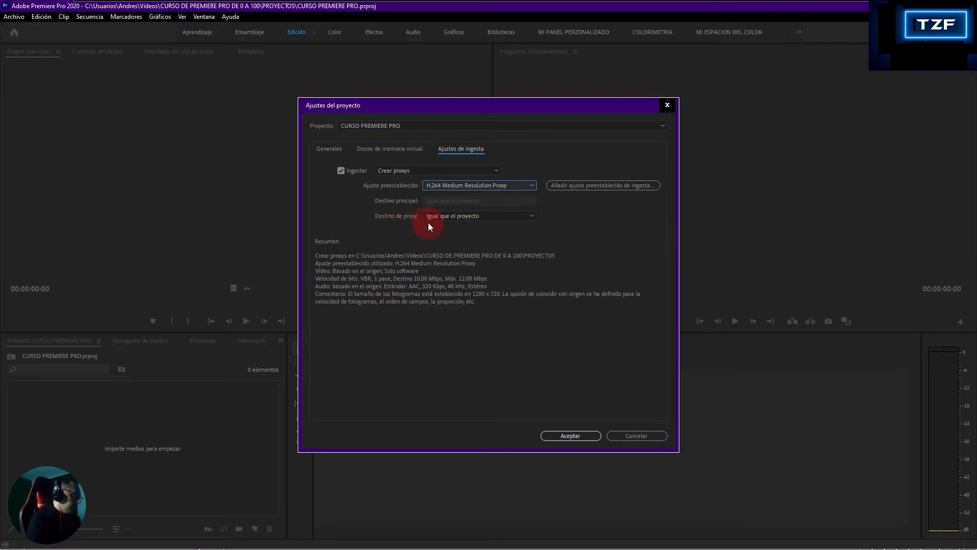
Keep the proxy destination at "Igual que el proyecto" and accept the project settings.
click(442, 218)
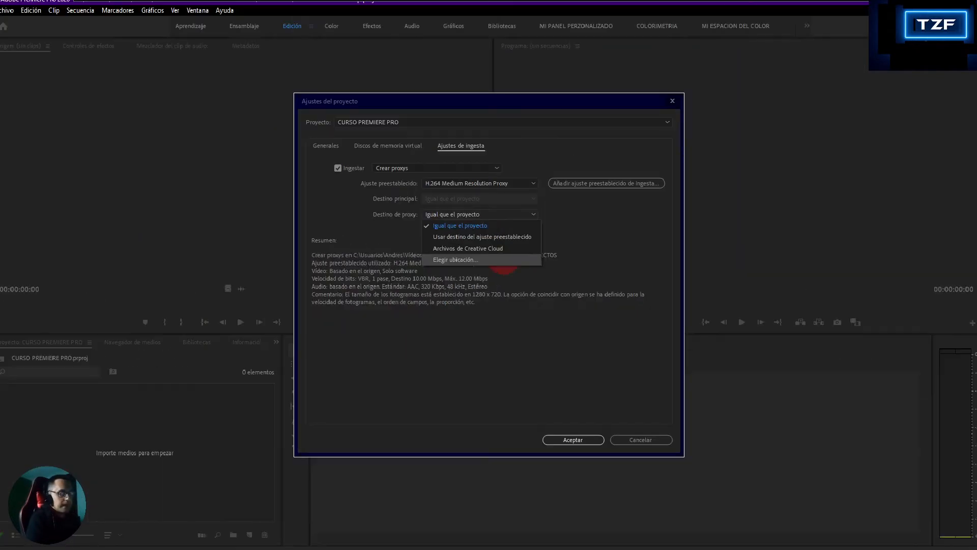
click(464, 246)
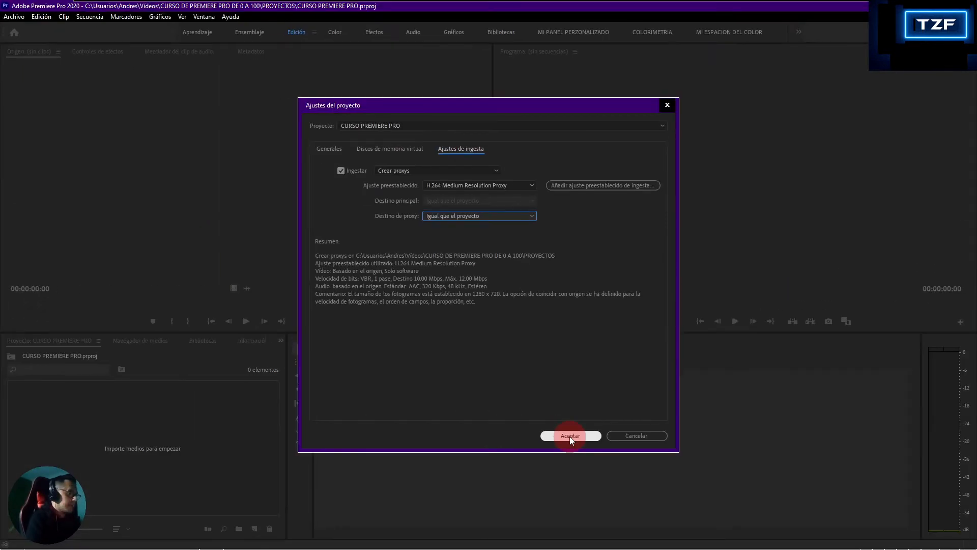
click(570, 436)
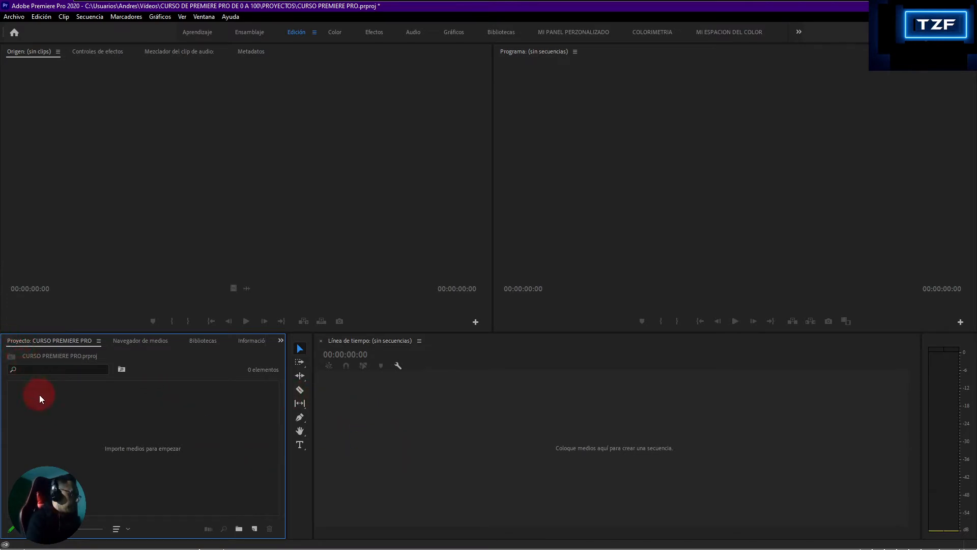
Start importing media and examine the captured video and captured audio folders inside the PROYECTOS folder.
double_click(129, 387)
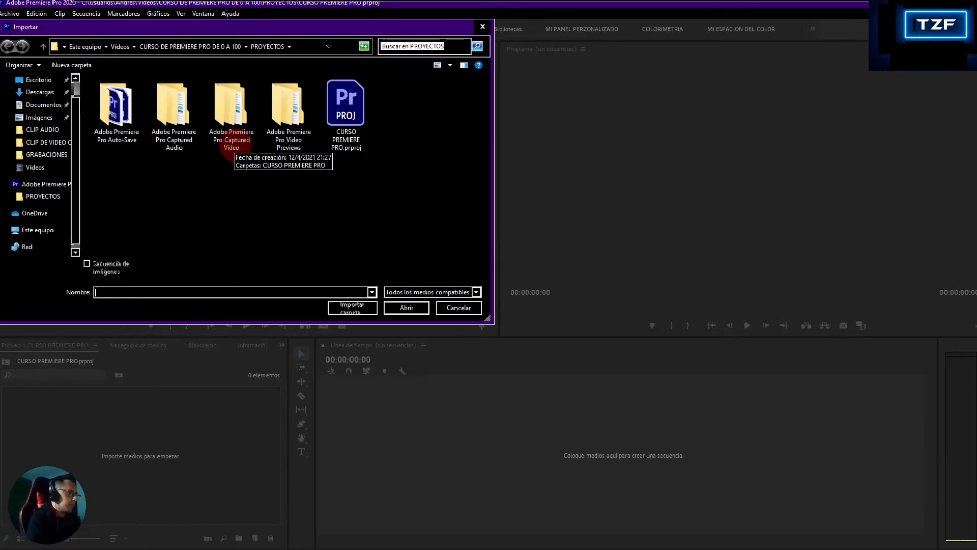
double_click(232, 113)
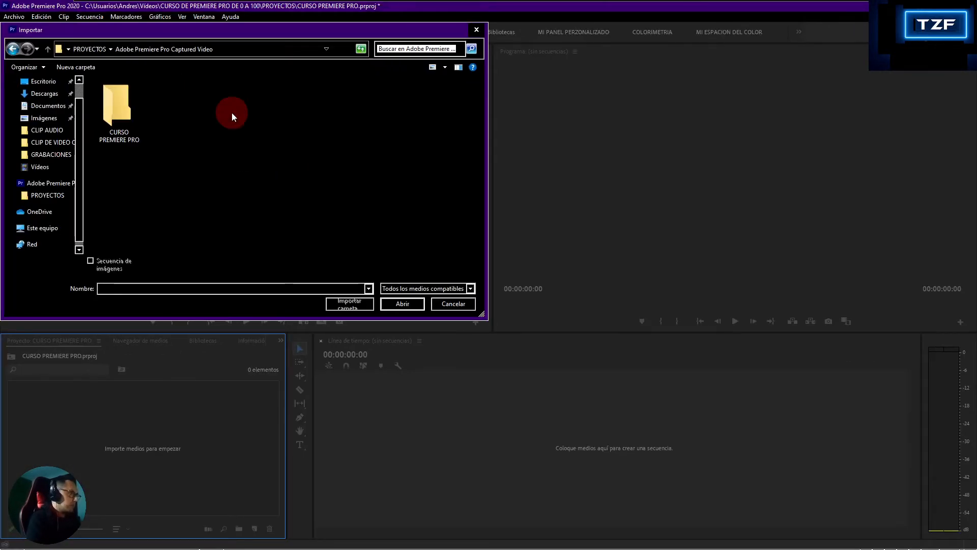
double_click(118, 111)
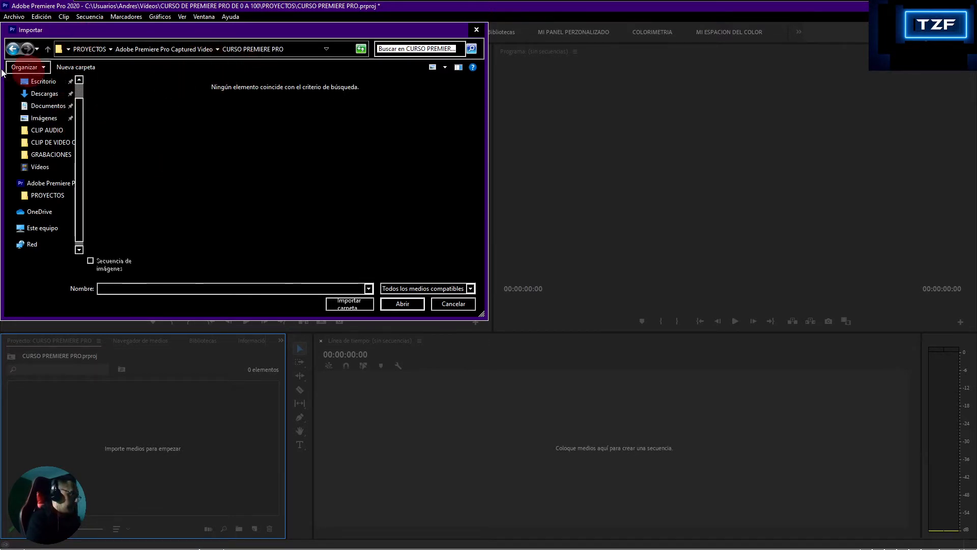
click(14, 49)
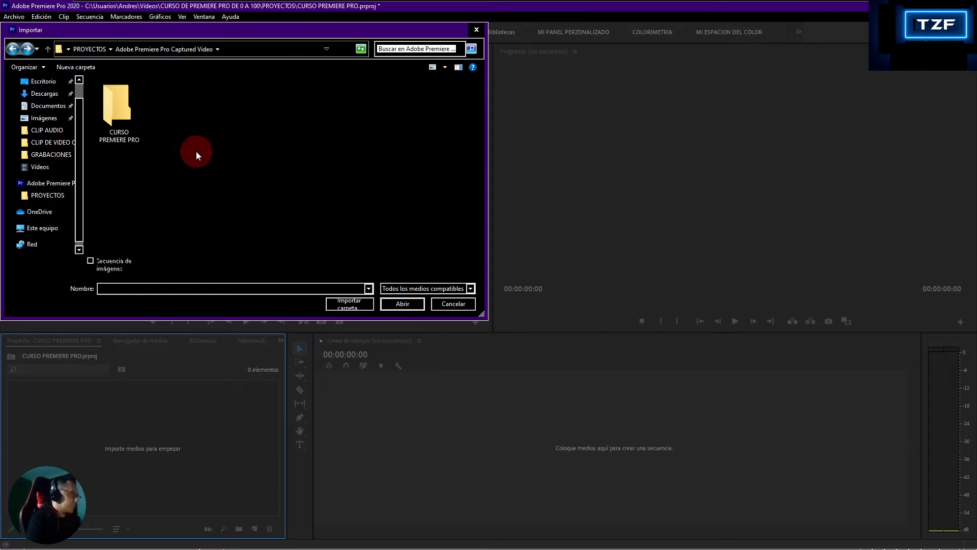
click(13, 50)
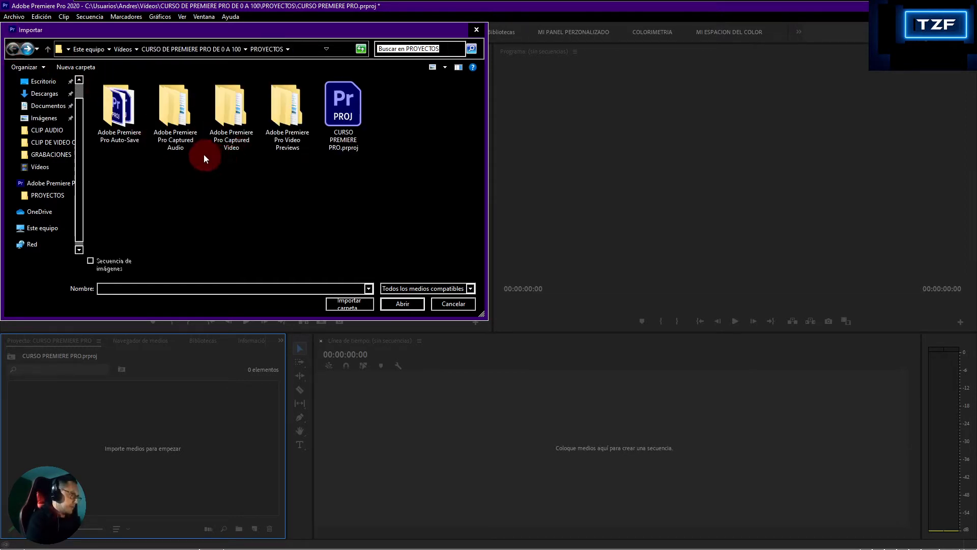
double_click(175, 120)
double_click(108, 104)
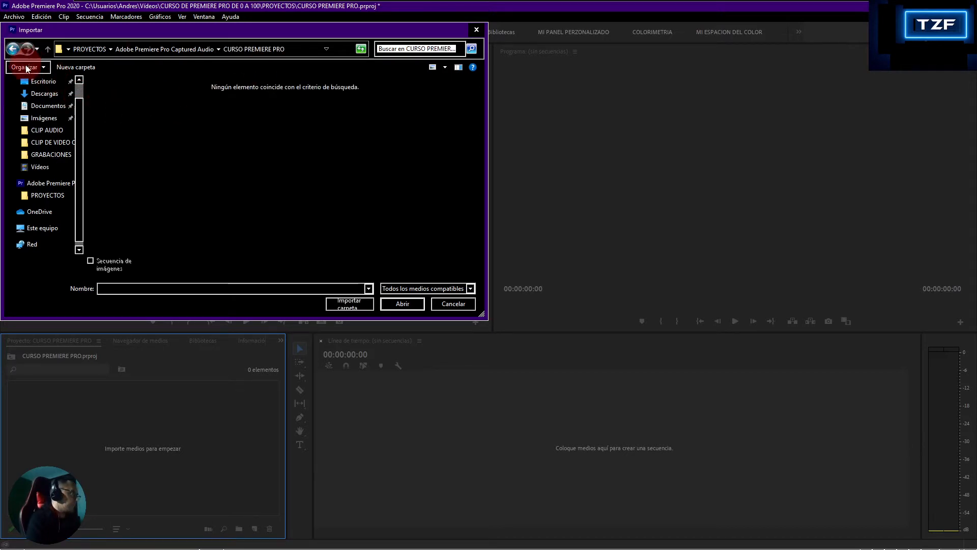
click(15, 50)
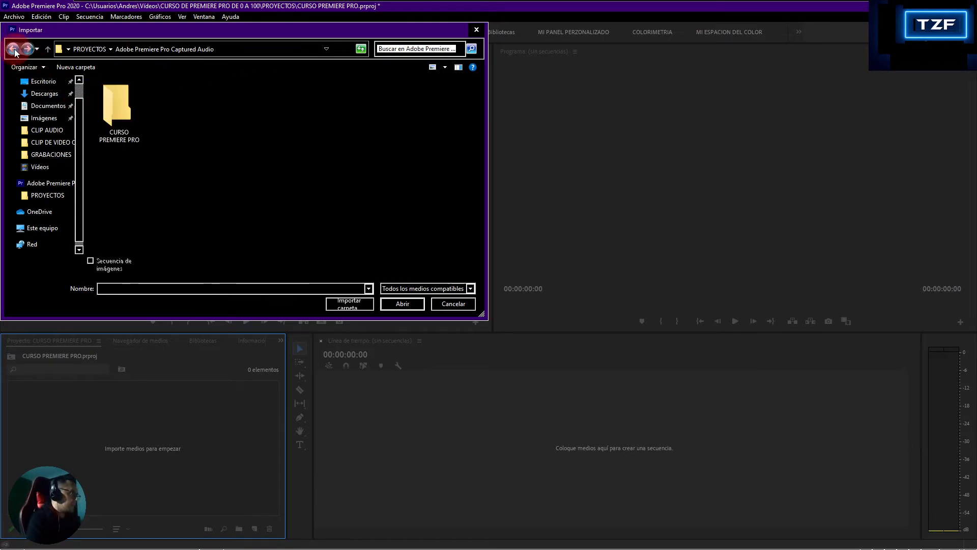
click(16, 50)
click(152, 155)
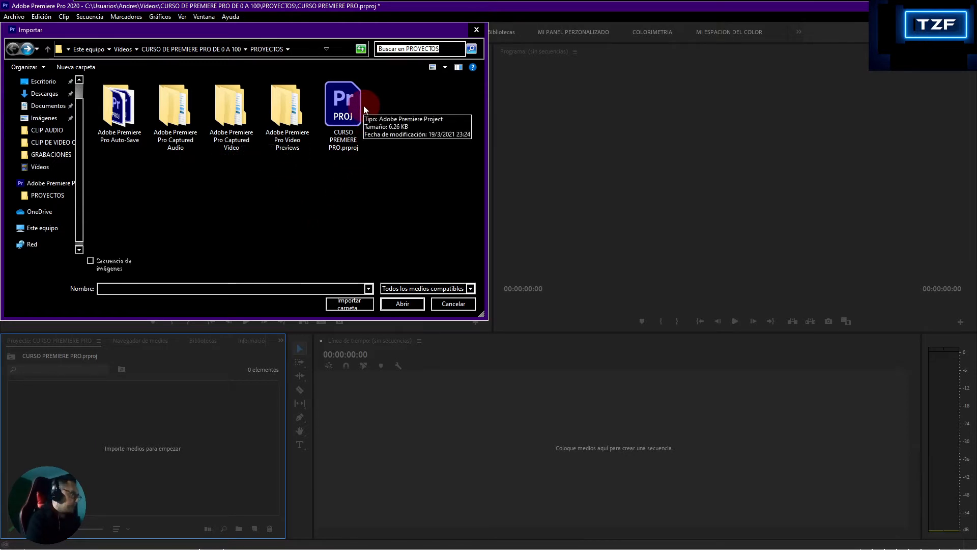
Import music dance.mp4 from the CLIP DE VIDEO ORIGINAL folder and check its proxy encoding in Adobe Media Encoder.
click(160, 51)
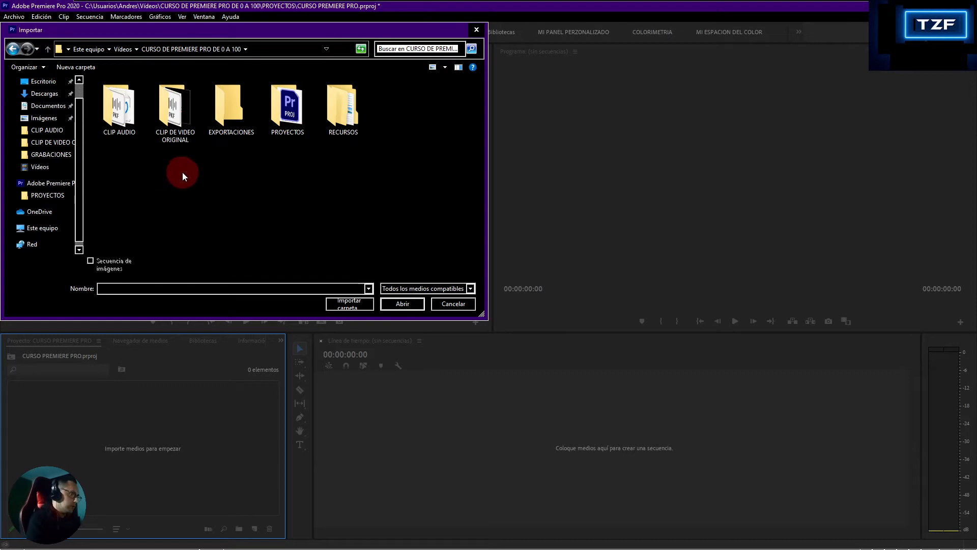
double_click(168, 109)
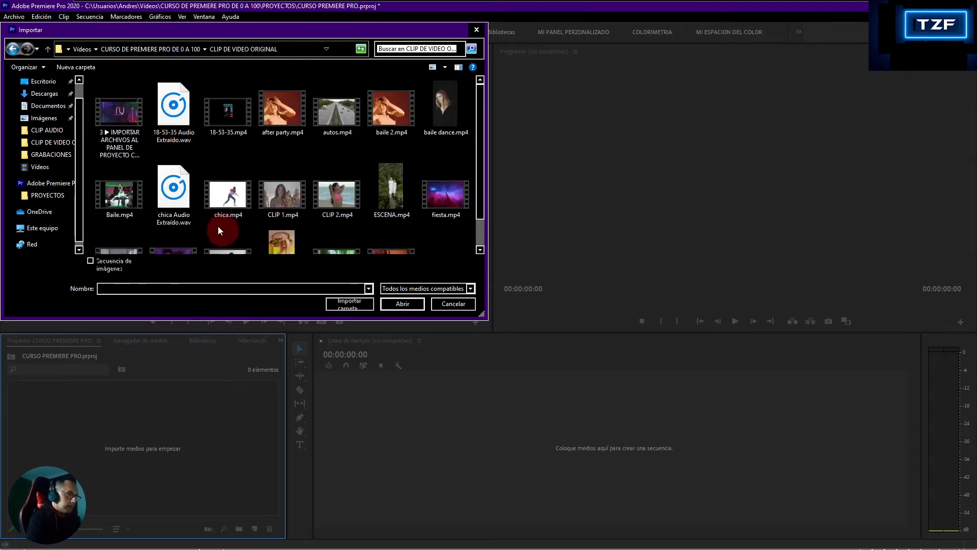
scroll(271, 226, down, 1)
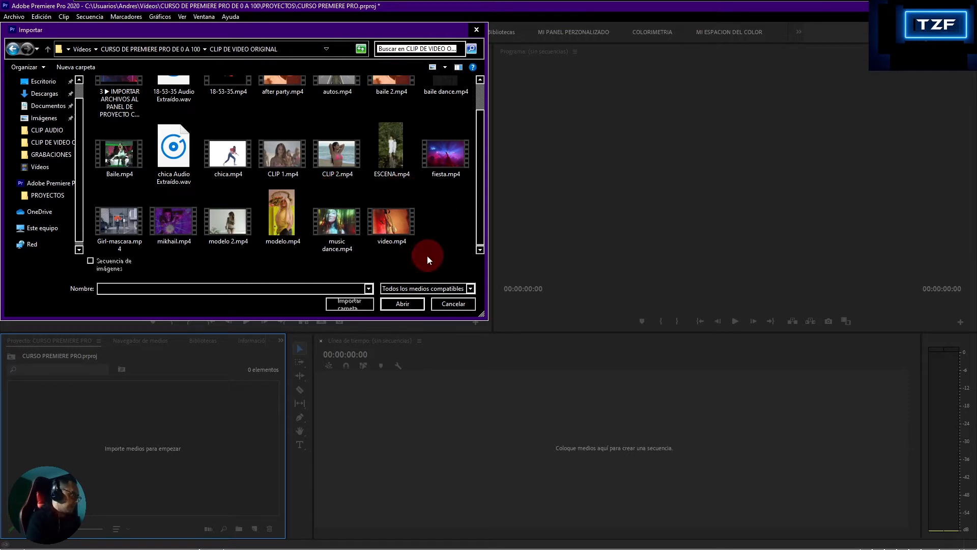
double_click(330, 221)
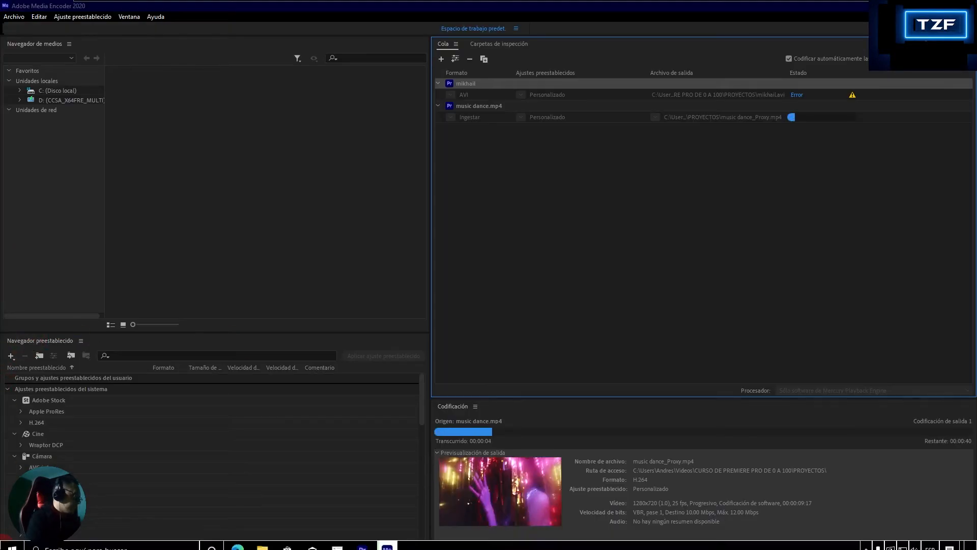
click(55, 338)
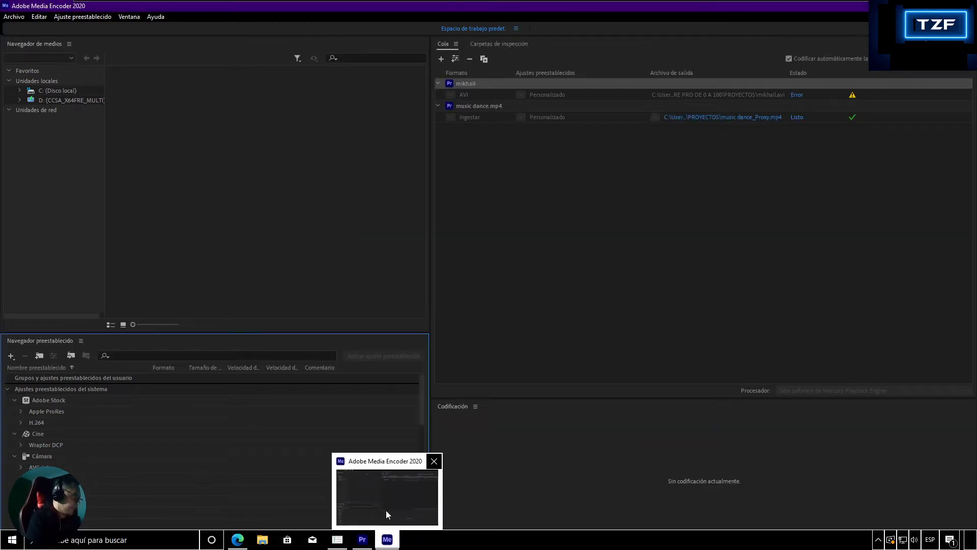
click(386, 511)
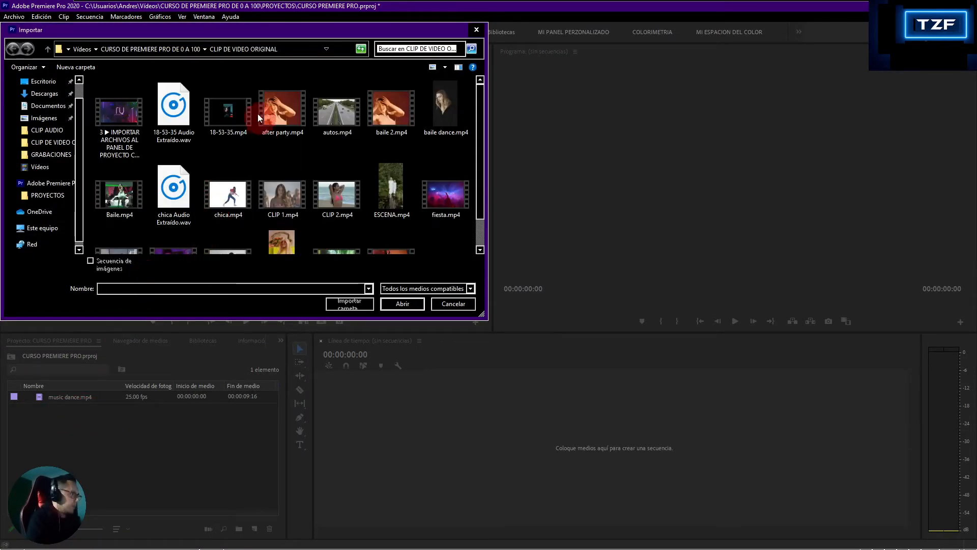
Import music dance_Proxy.mp4 from the PROYECTOS folder into the project.
click(133, 48)
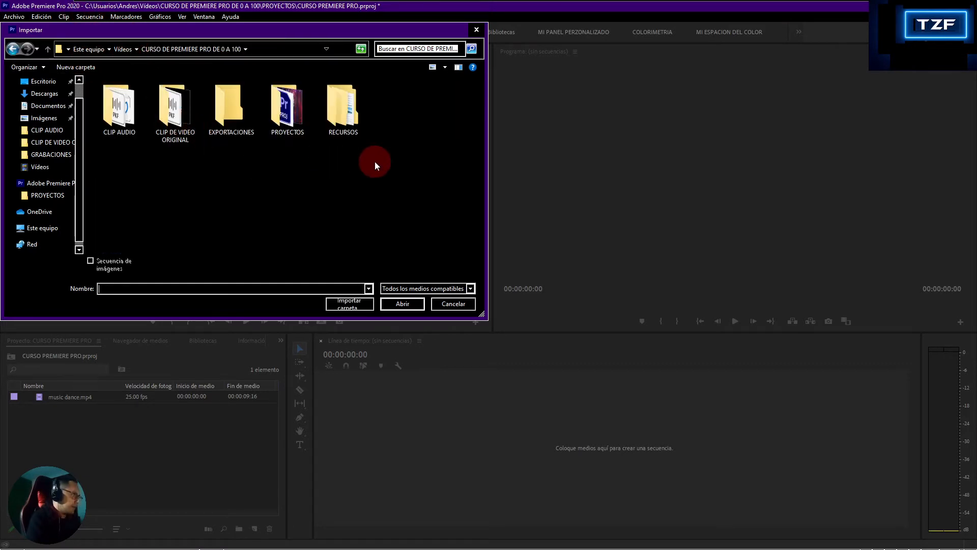
double_click(275, 108)
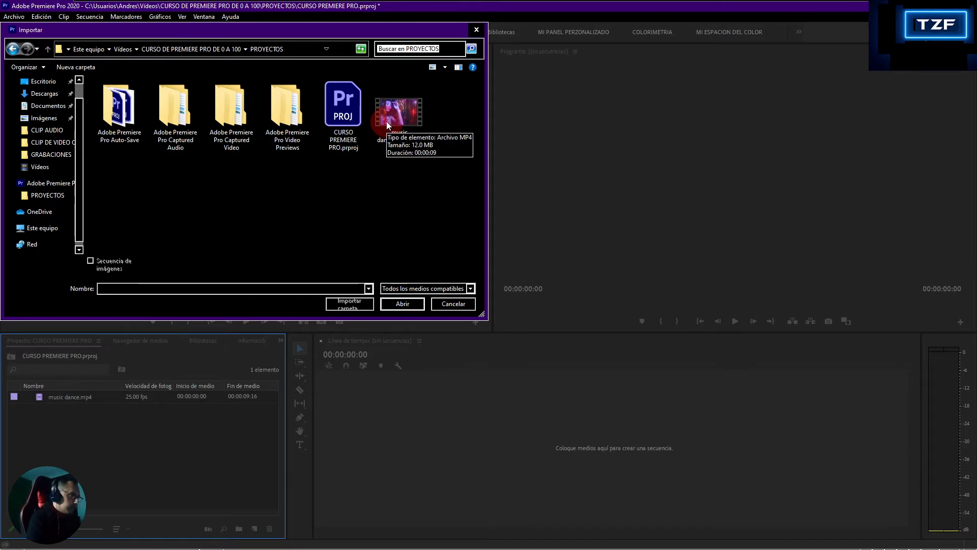
double_click(389, 119)
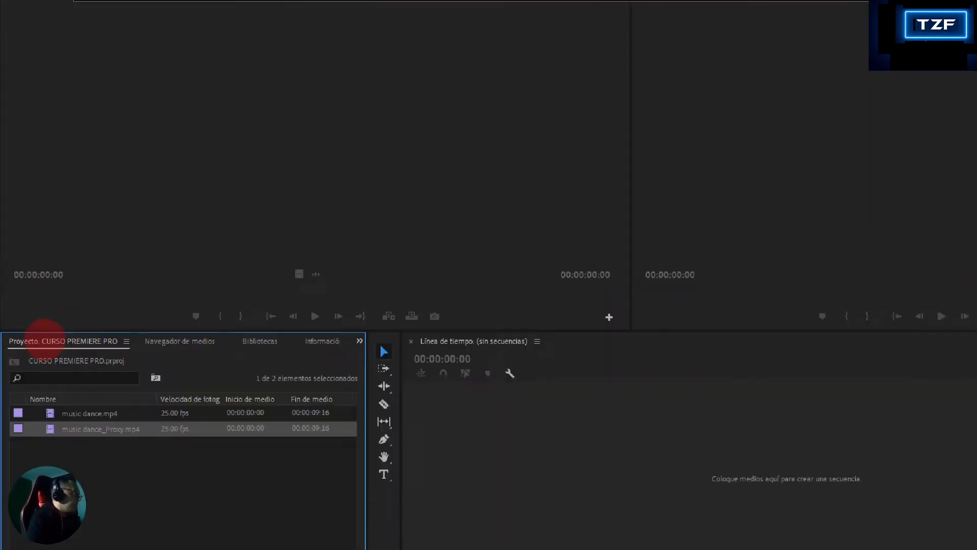
Find the proxy properties in the project's metadata display settings and enable the "Proxy" column.
right_click(35, 339)
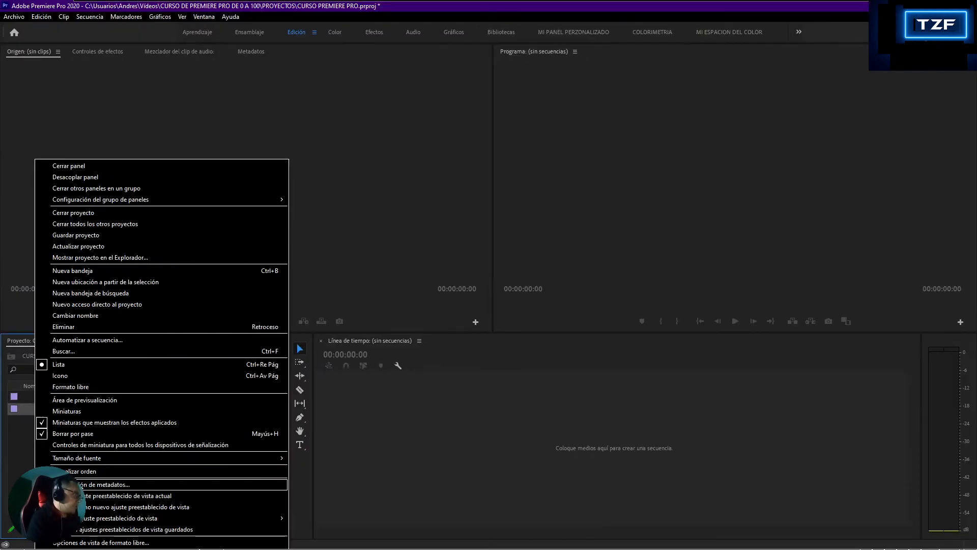
click(83, 485)
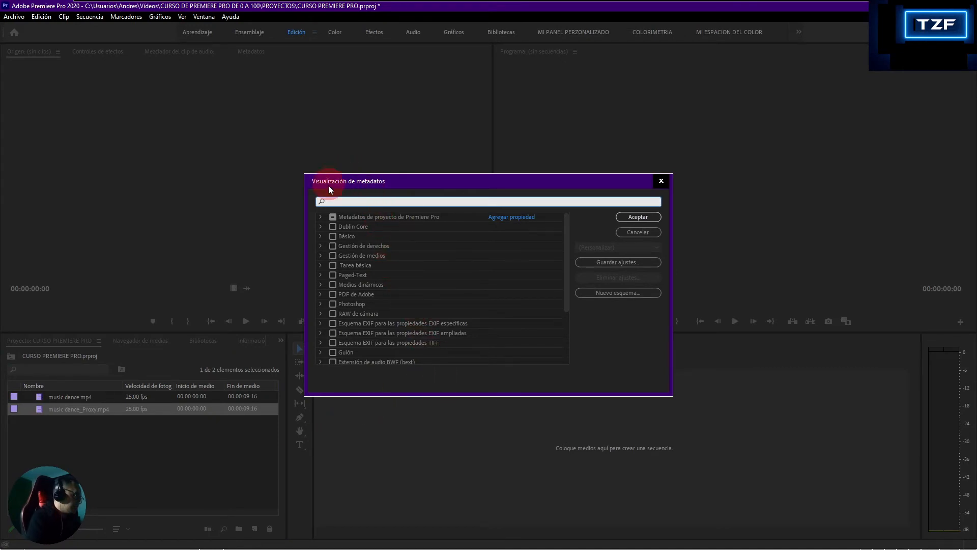
text(prox)
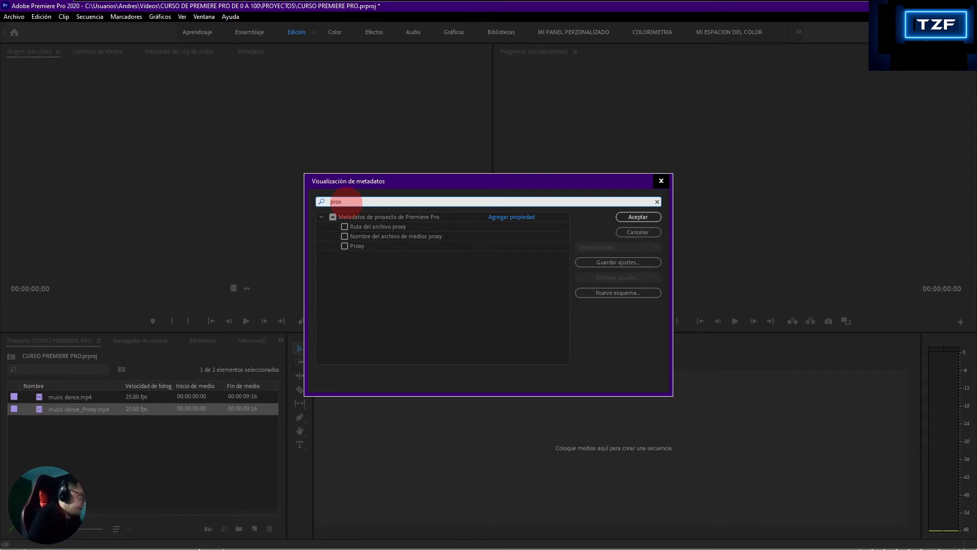
click(344, 246)
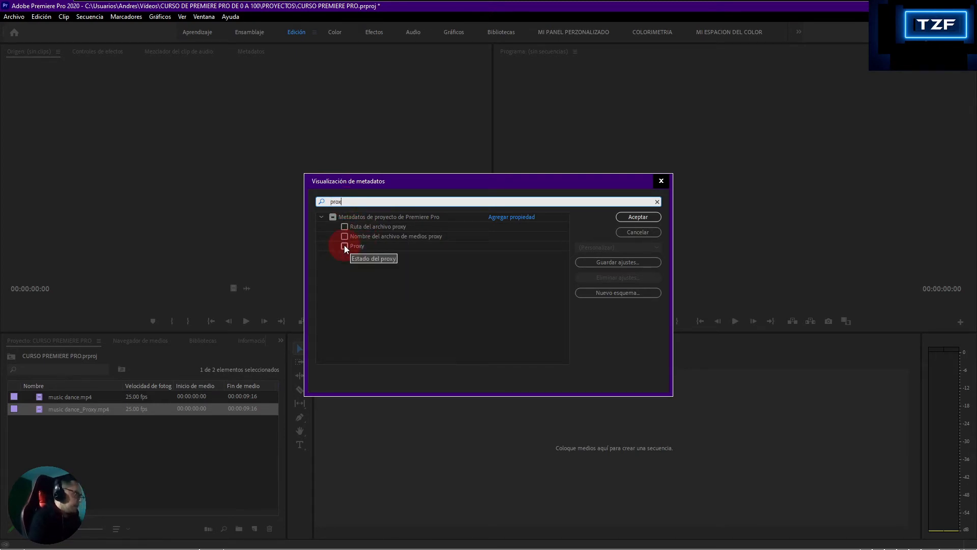
click(344, 245)
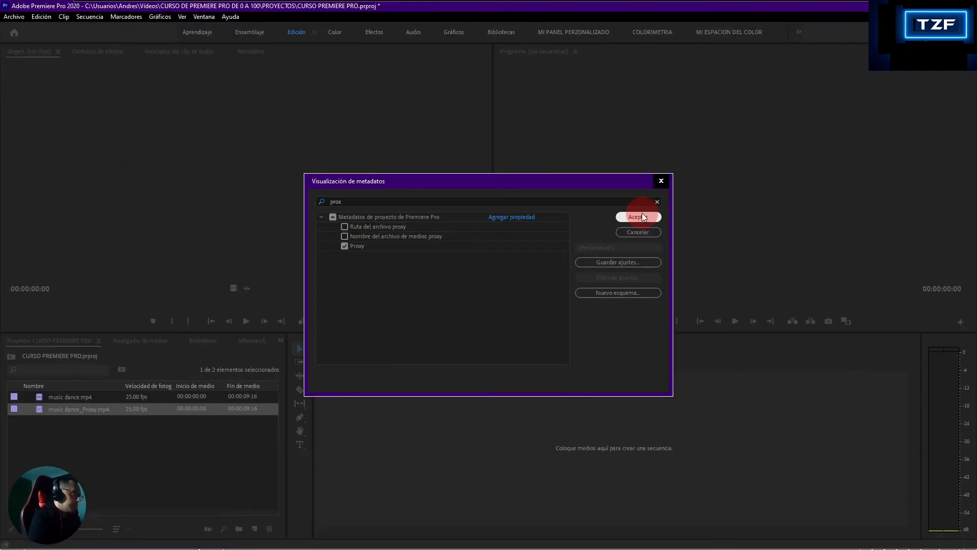
click(642, 217)
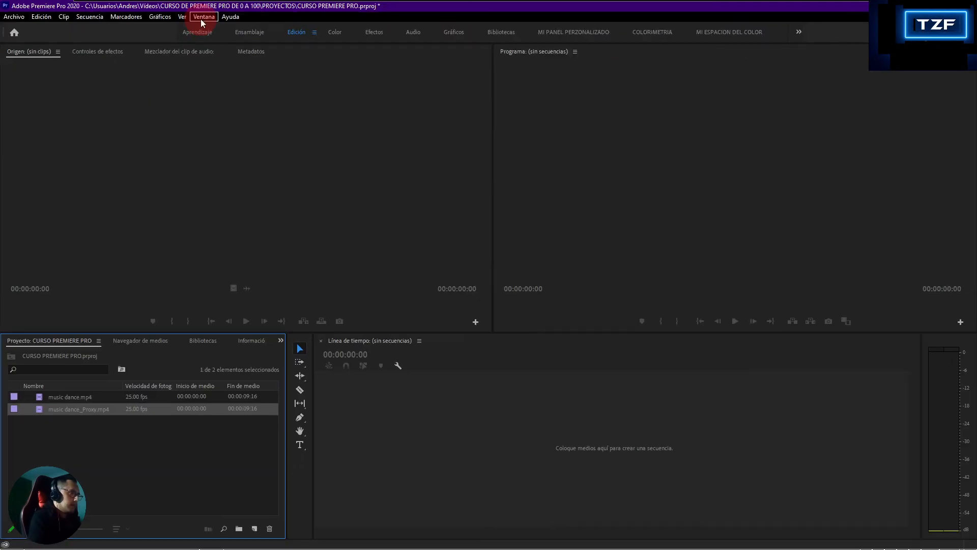
Maximize the Project panel to show all the metadata columns of the clips.
click(201, 22)
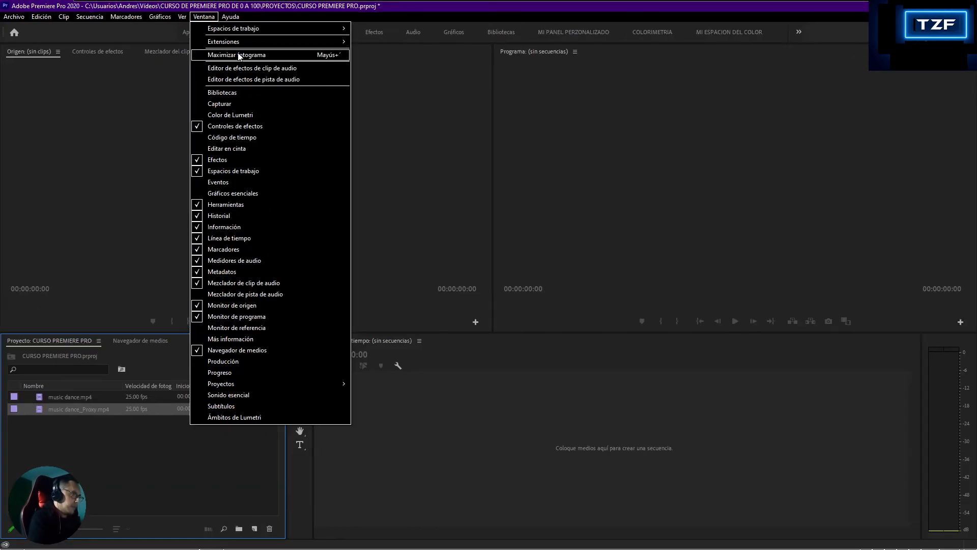
click(238, 55)
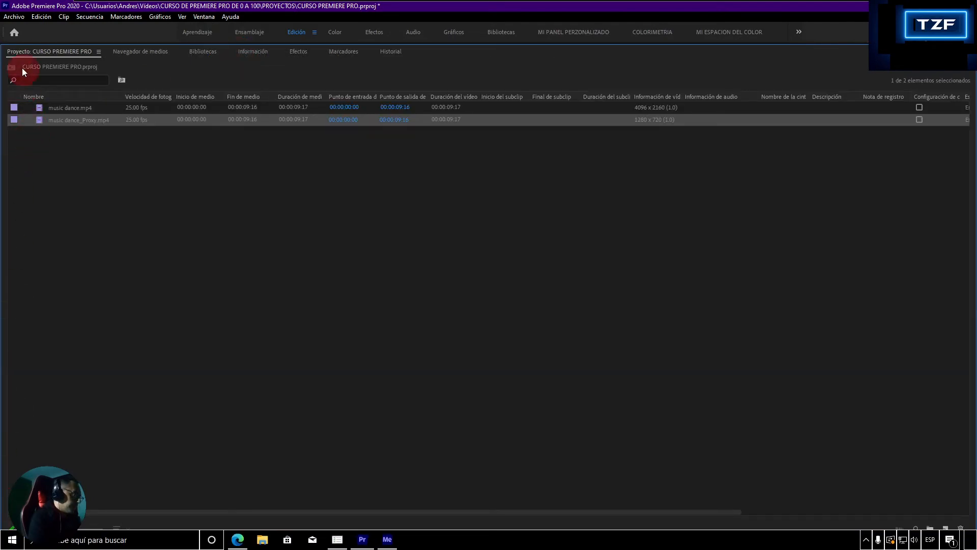
click(22, 121)
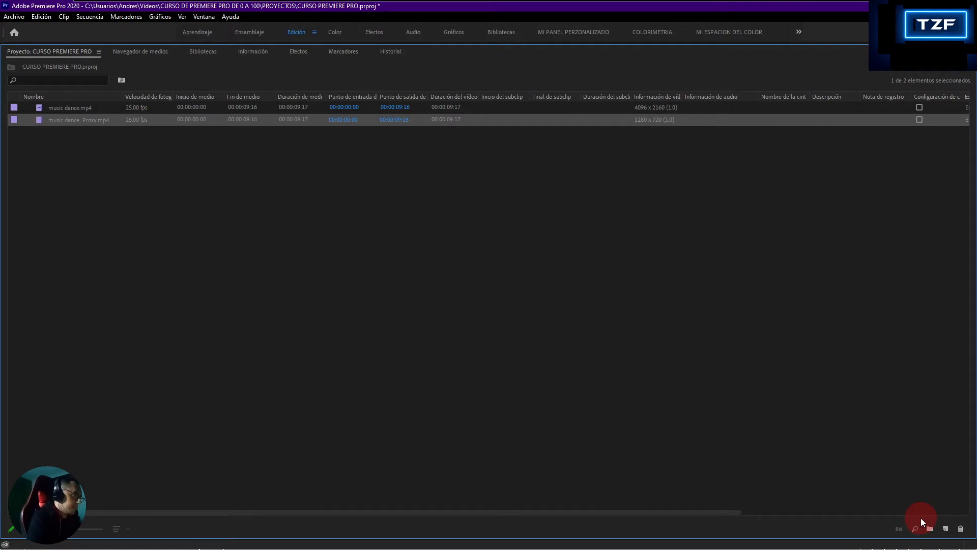
Move the Proxy column to just after the Nombre column and restore the Project panel to its normal size.
click(907, 512)
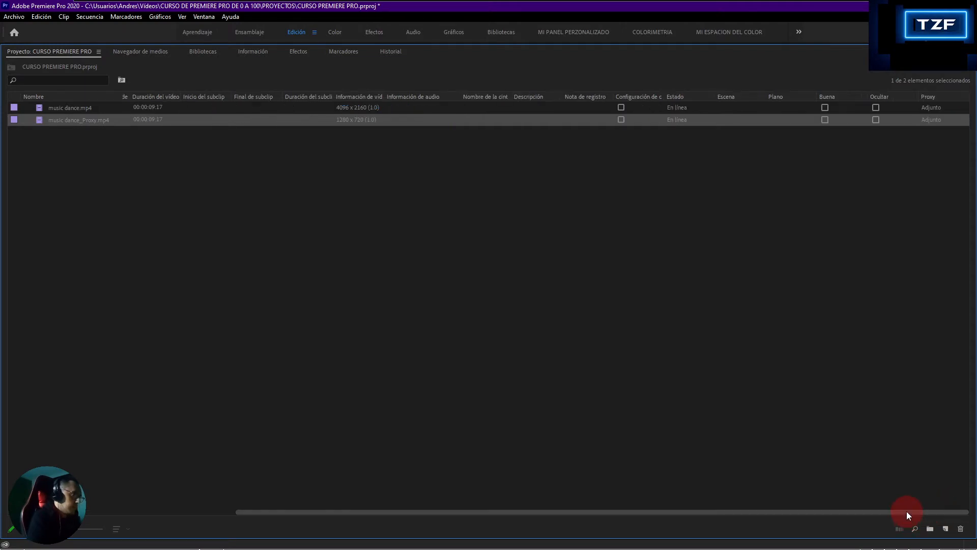
drag(906, 506, 975, 506)
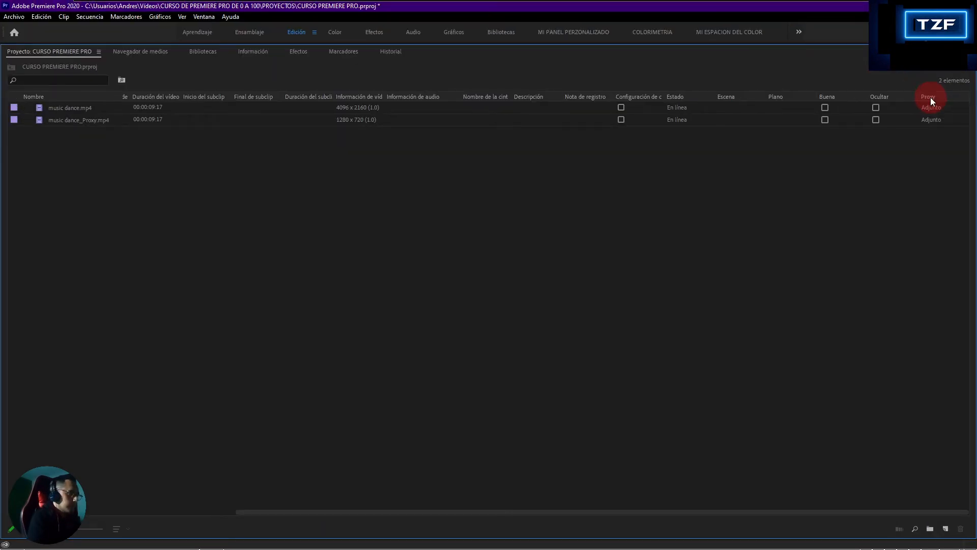
click(930, 98)
scroll(101, 126, left, 5)
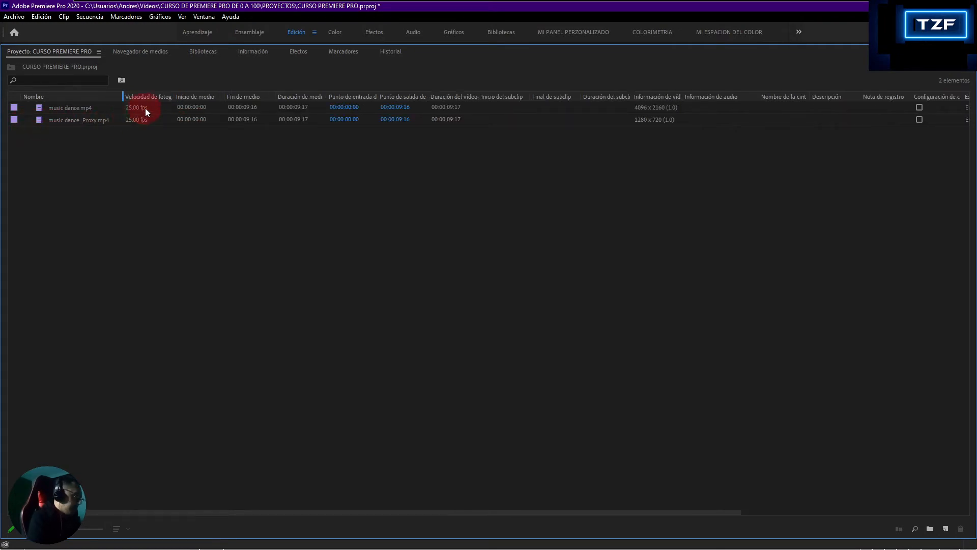
drag(151, 97, 147, 98)
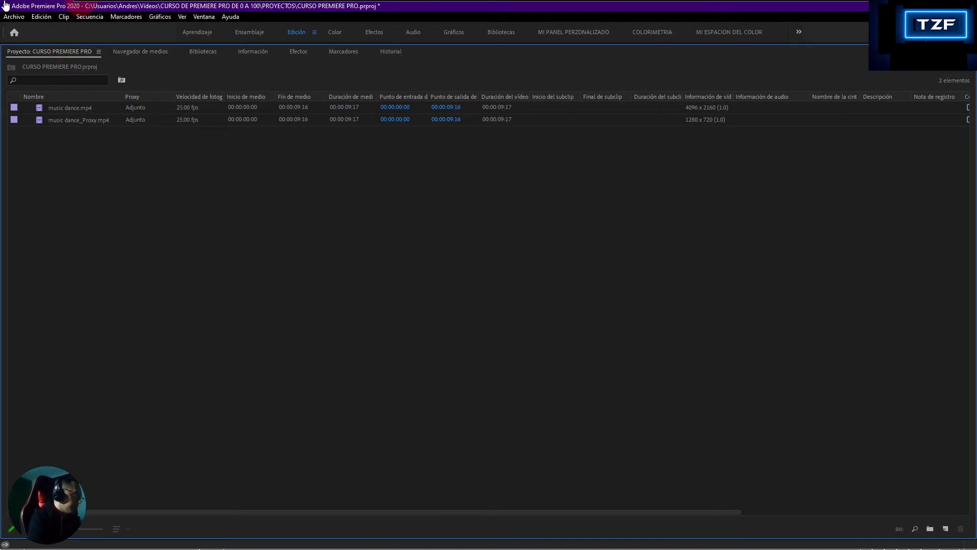
click(197, 17)
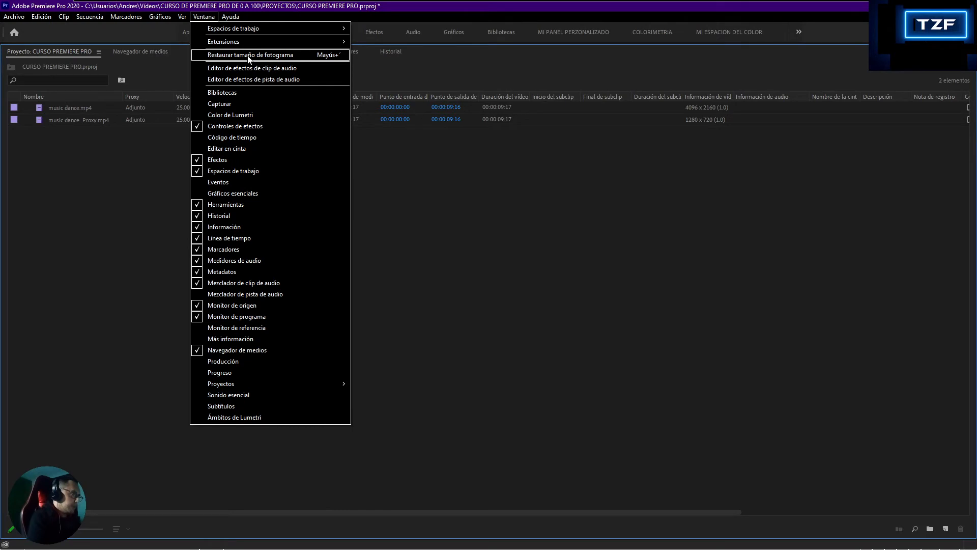
click(249, 55)
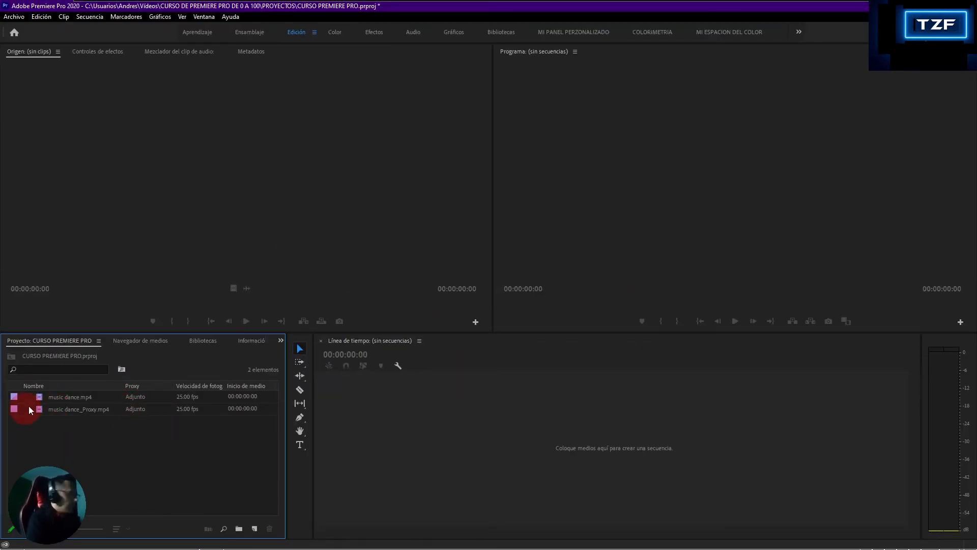
click(65, 396)
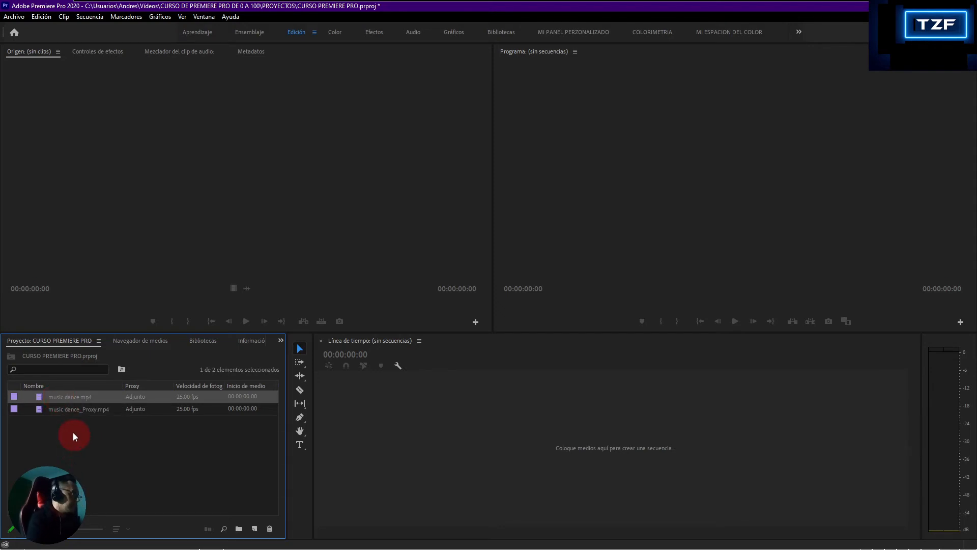
click(68, 411)
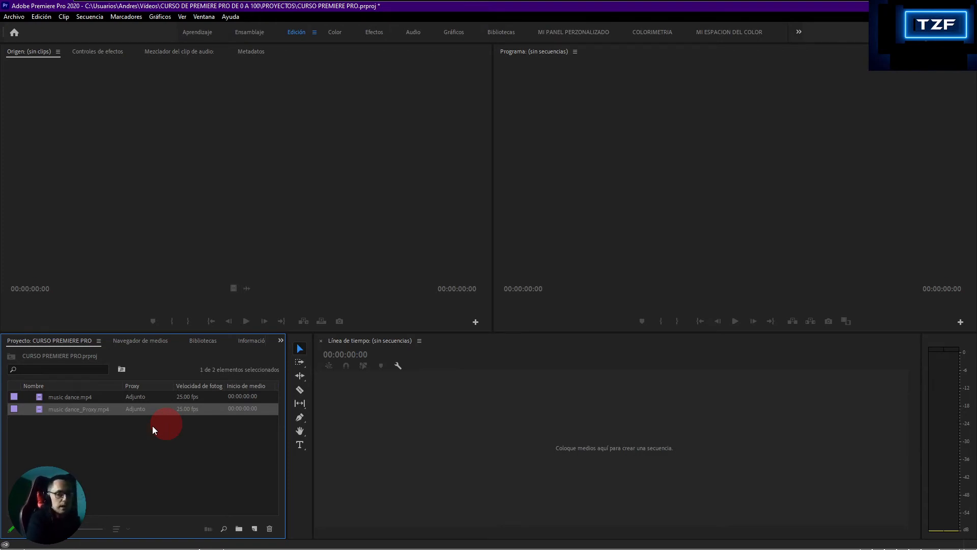
click(80, 449)
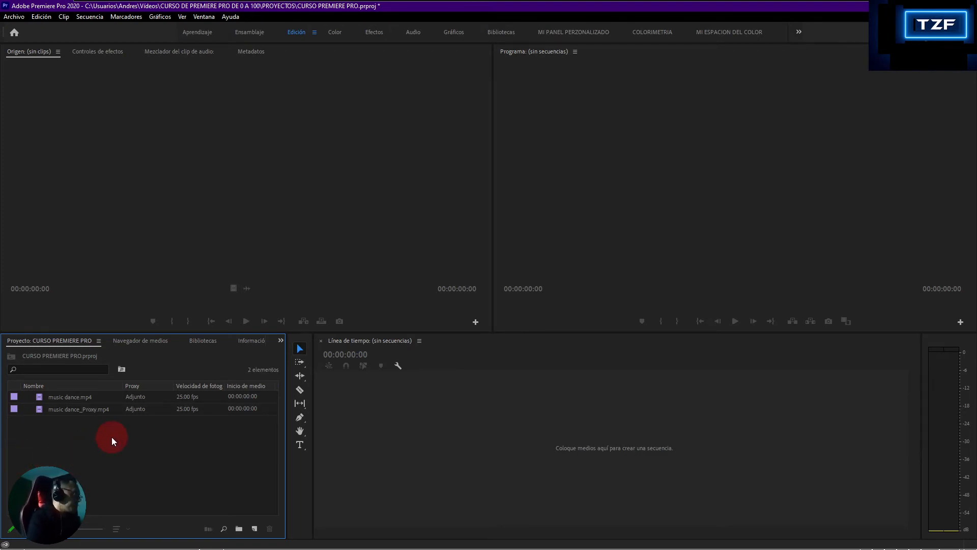
Create a new sequence from music dance_Proxy.mp4 and play a few seconds of it.
click(57, 408)
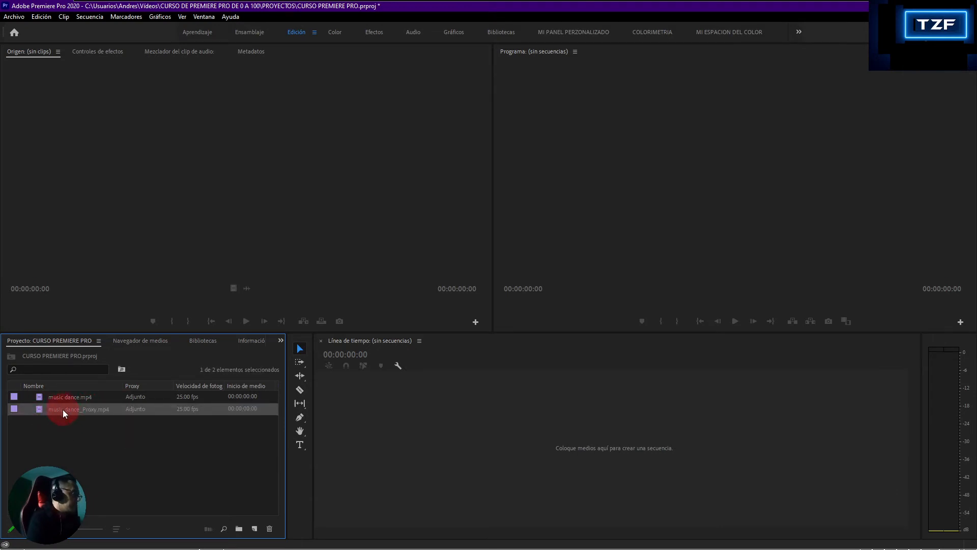
right_click(63, 411)
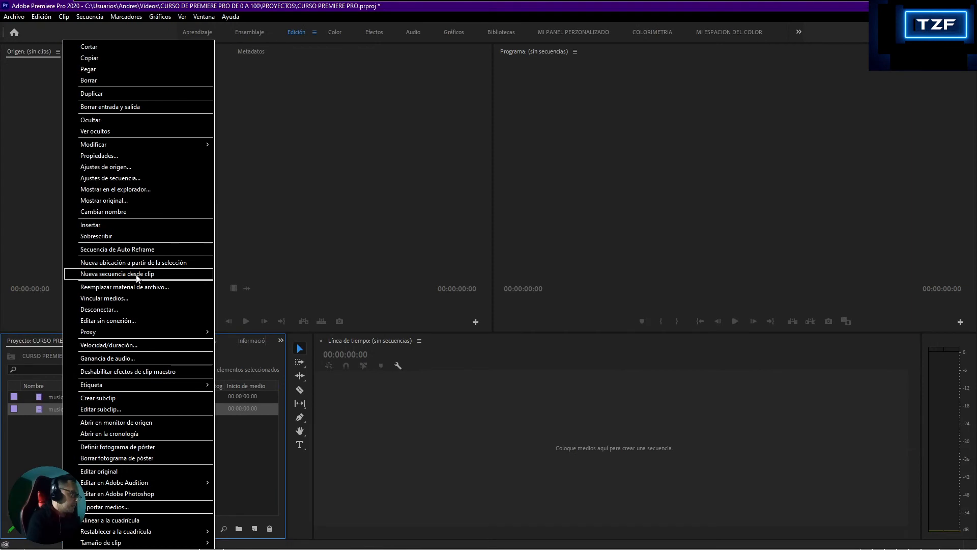
click(137, 275)
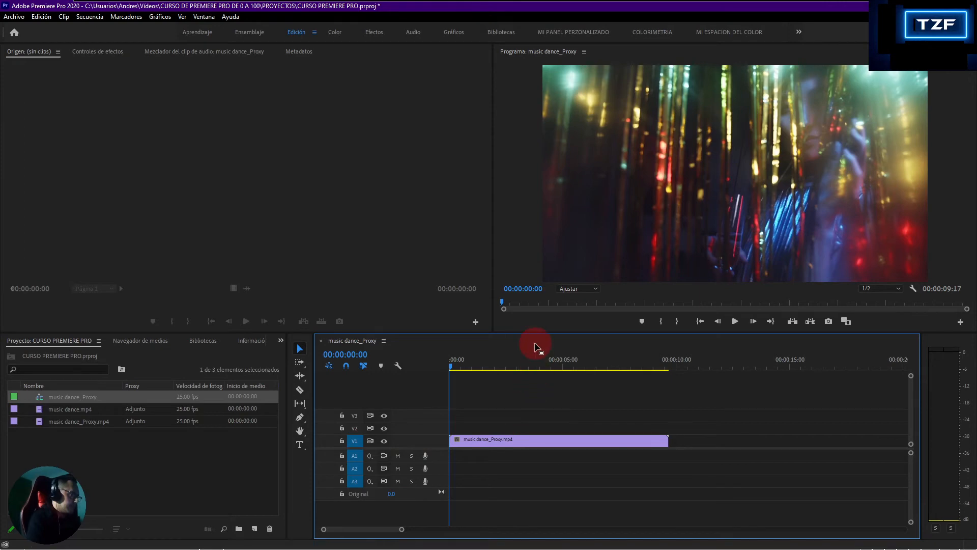
key(space)
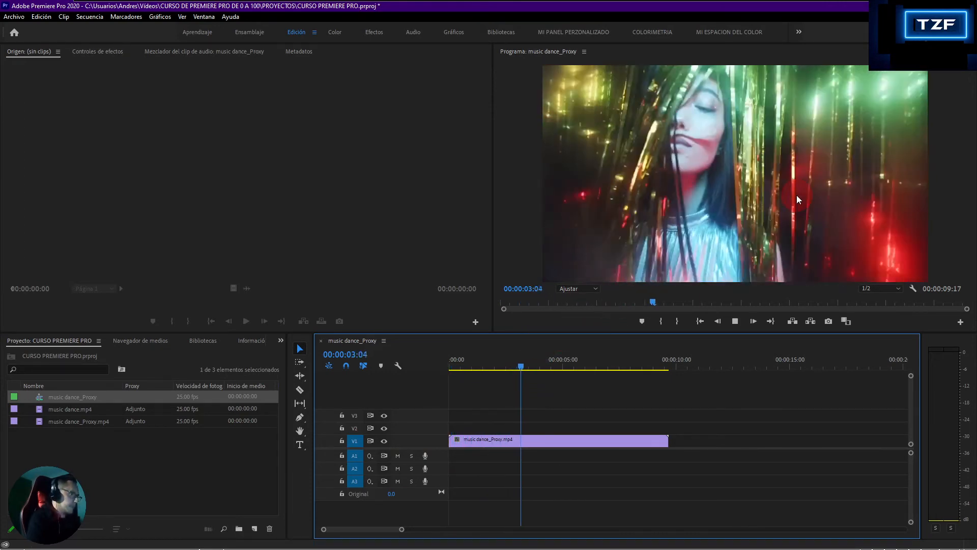
key(space)
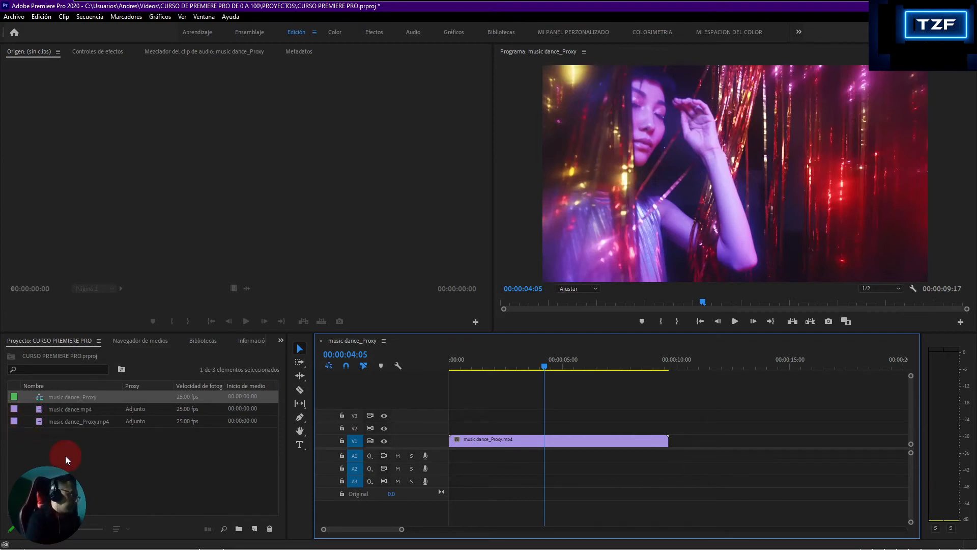
Open the original music dance.mp4 in the source monitor and play it to compare with the proxy.
click(78, 433)
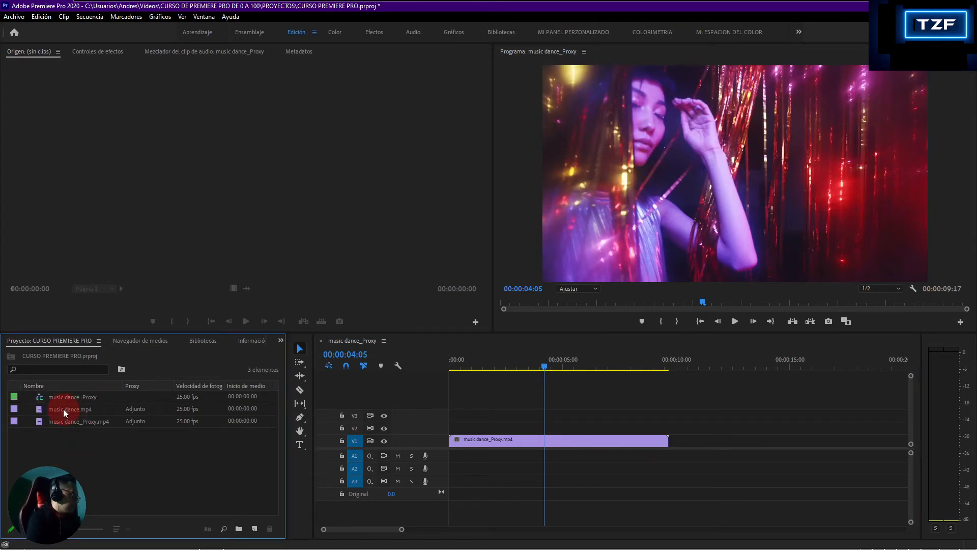
double_click(63, 408)
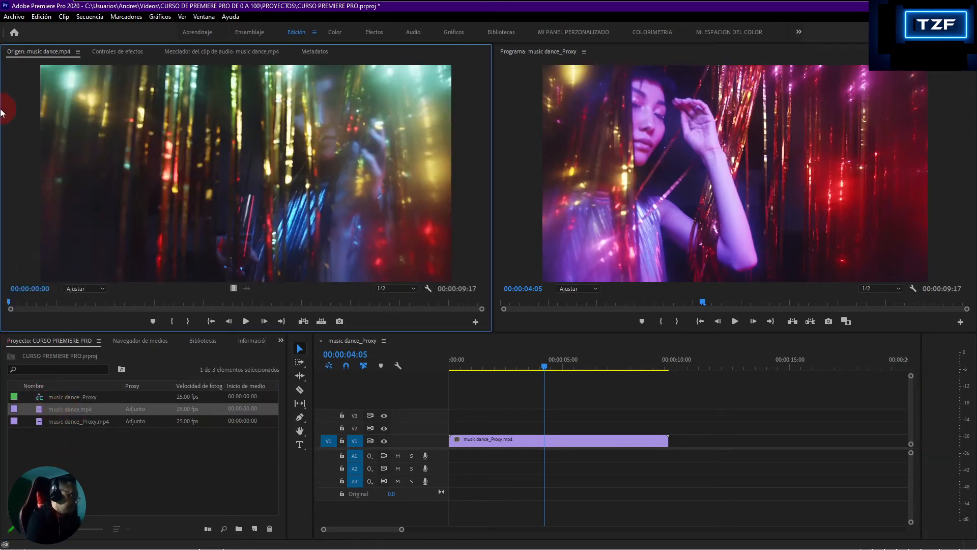
key(space)
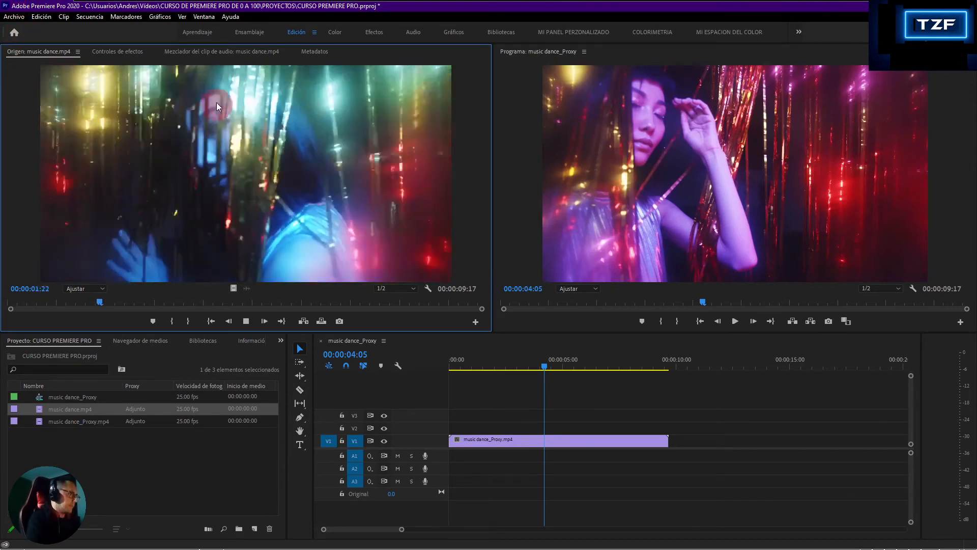
Return the sequence playhead to the start and add the Conmutar proxys button to the program monitor's controls.
key(space)
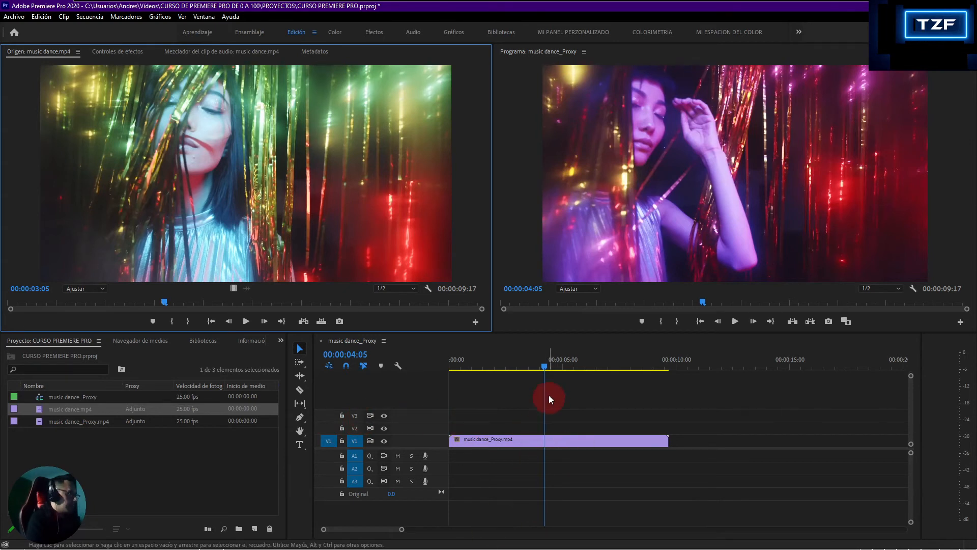
drag(545, 368, 414, 373)
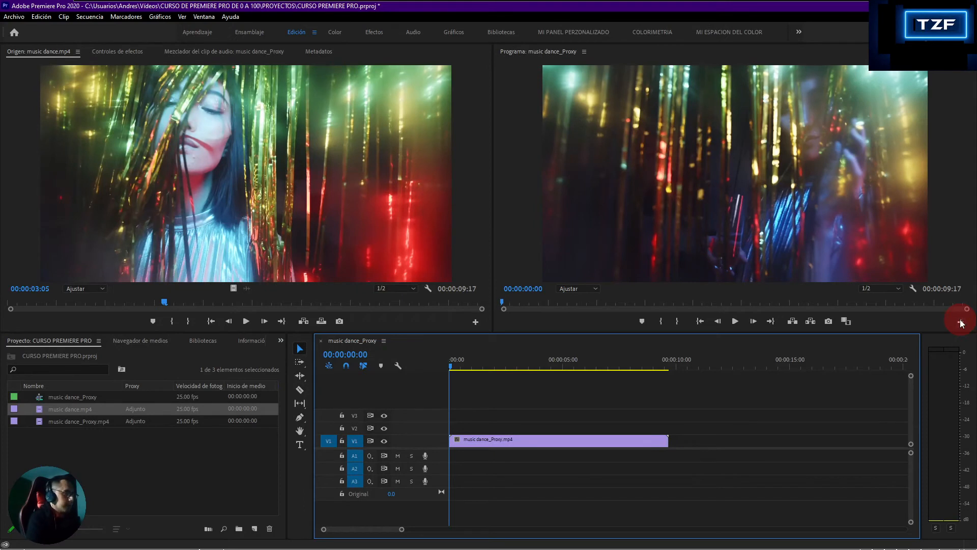
click(961, 323)
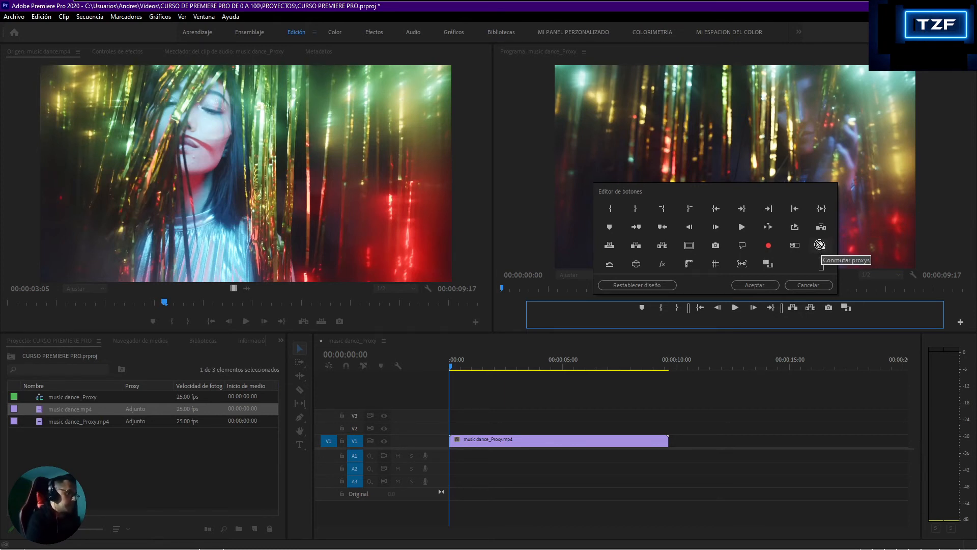
drag(821, 246, 837, 310)
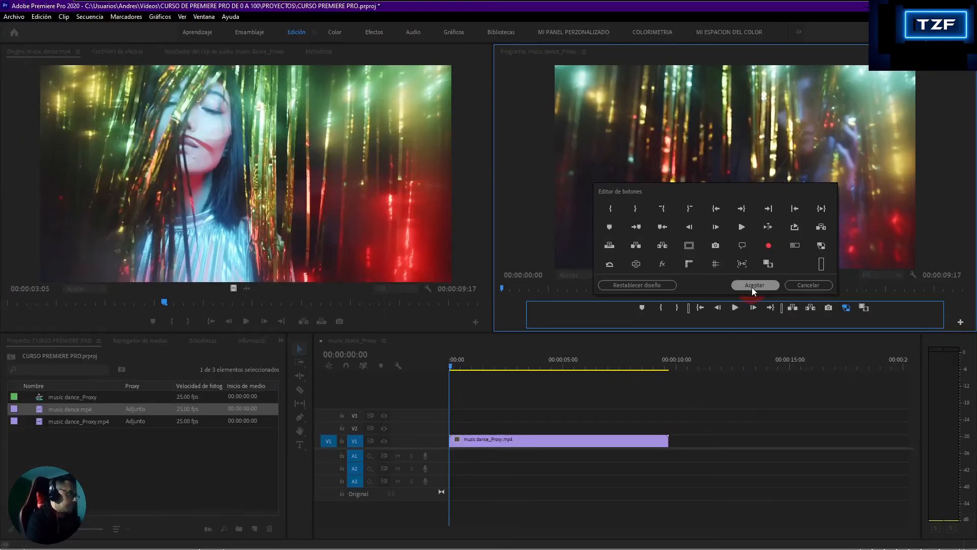
click(754, 286)
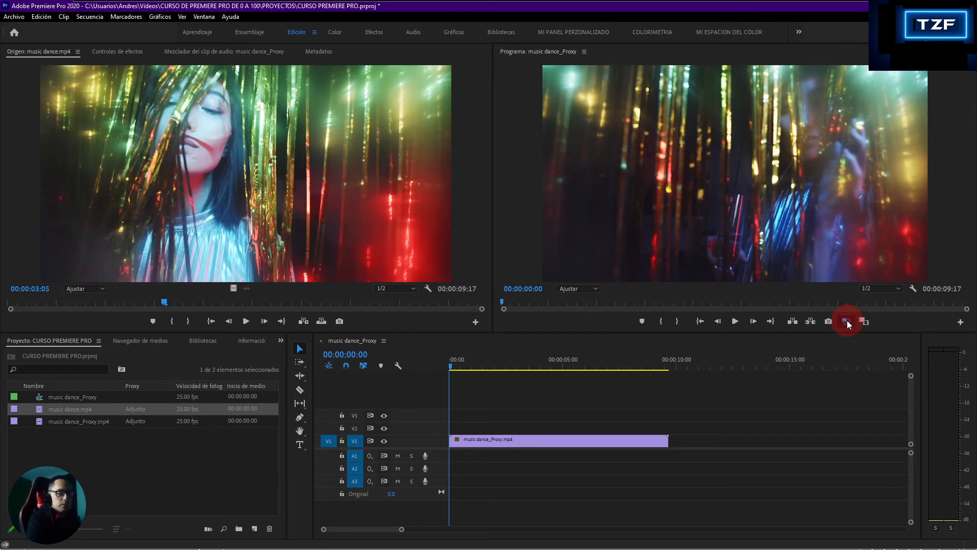
Switch proxies off in the program monitor and play the sequence from the start to about 00:00:01:16.
click(847, 321)
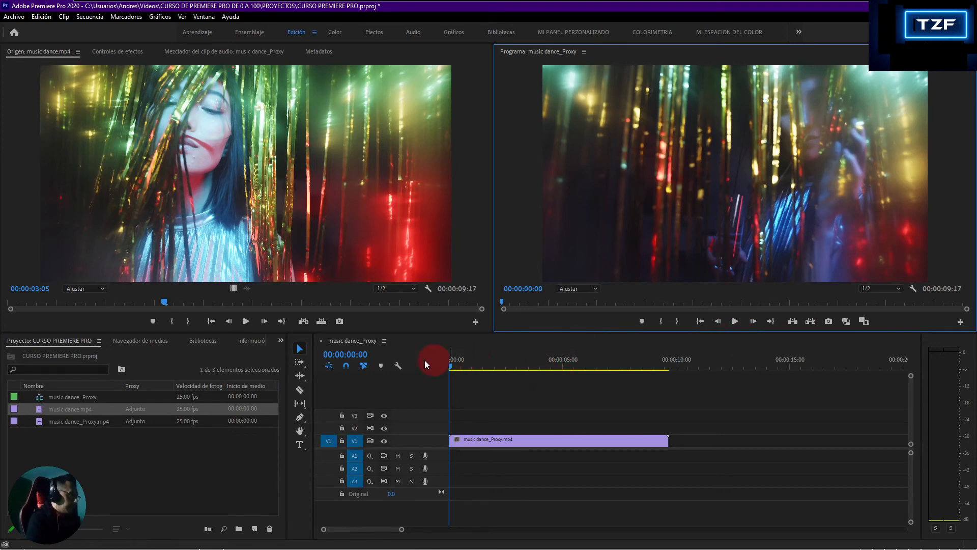
key(space)
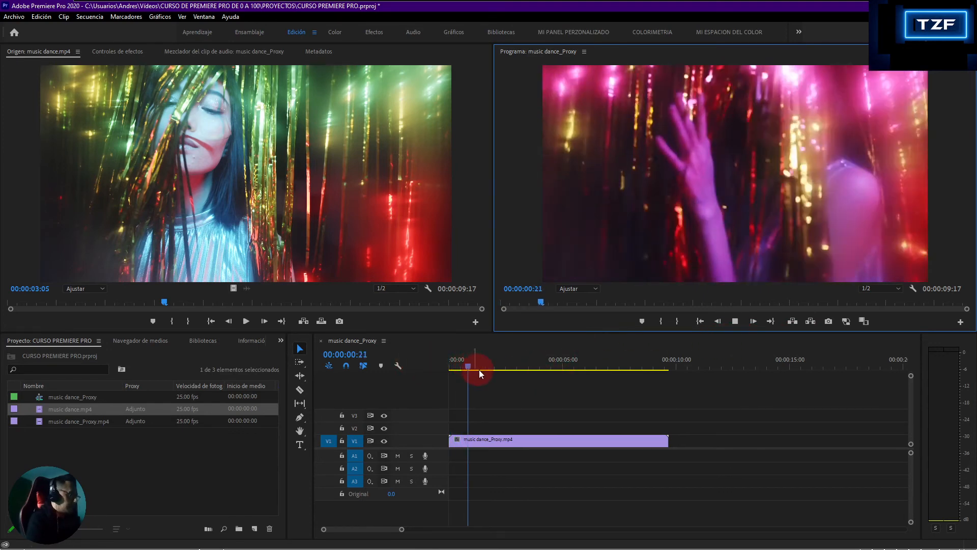
key(space)
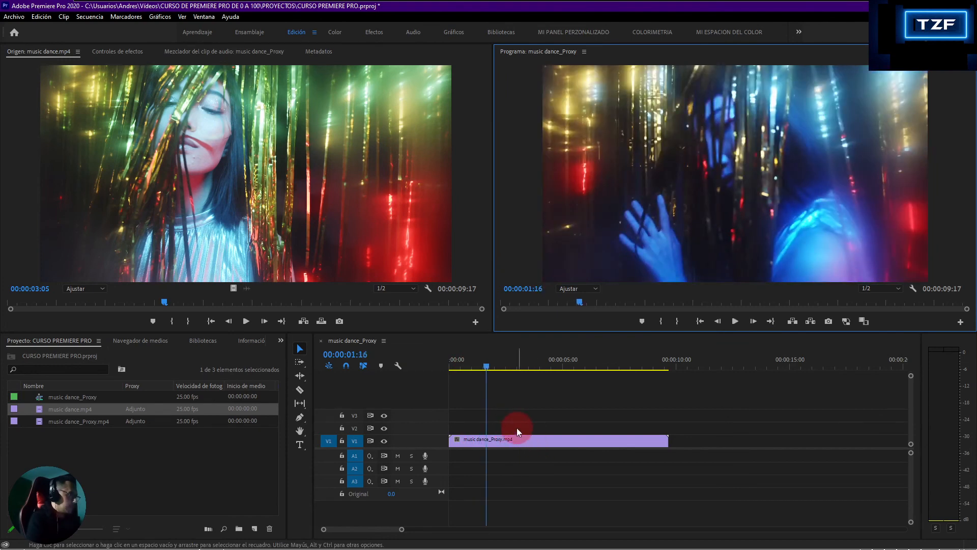
Split the music dance_Proxy.mp4 clip in the timeline with the Razor tool at 00:00:01:16 and 00:00:02:07.
click(496, 438)
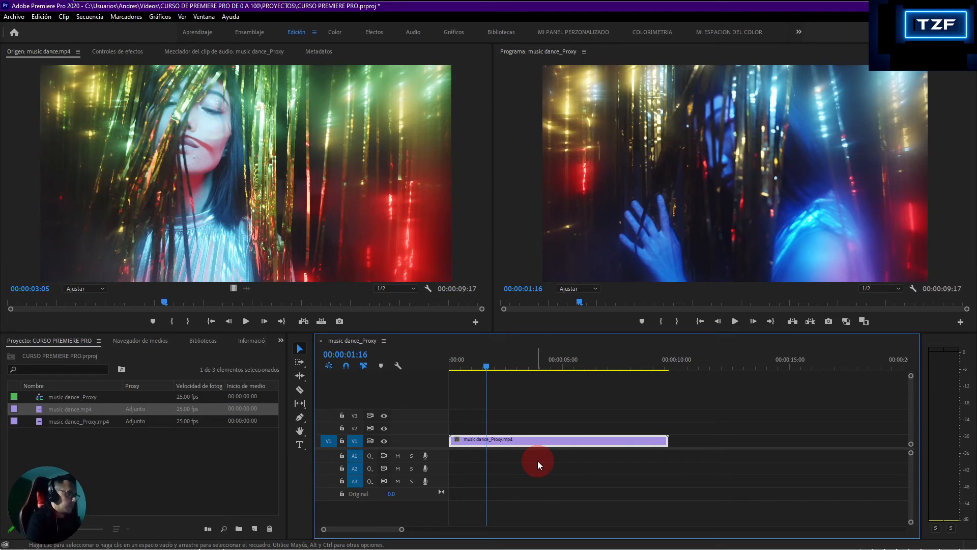
key(c)
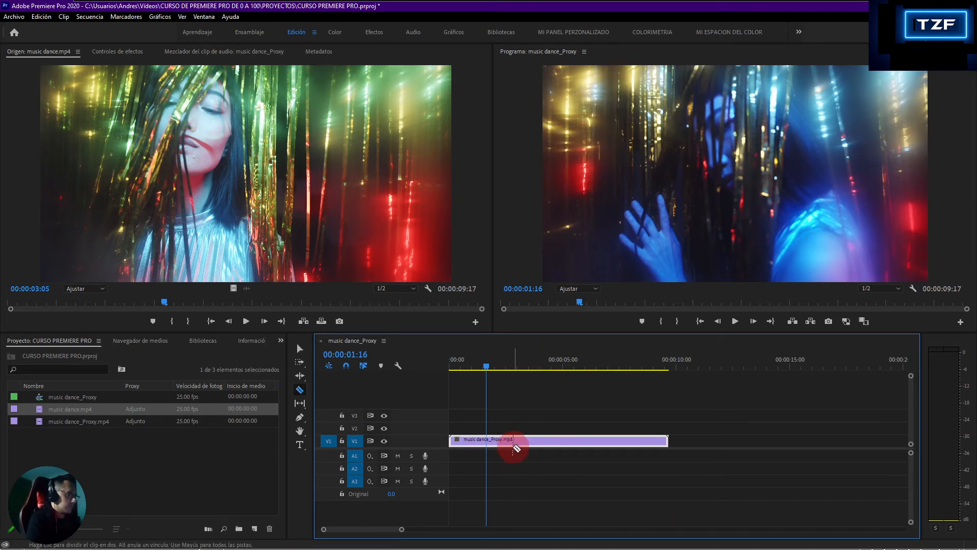
click(491, 442)
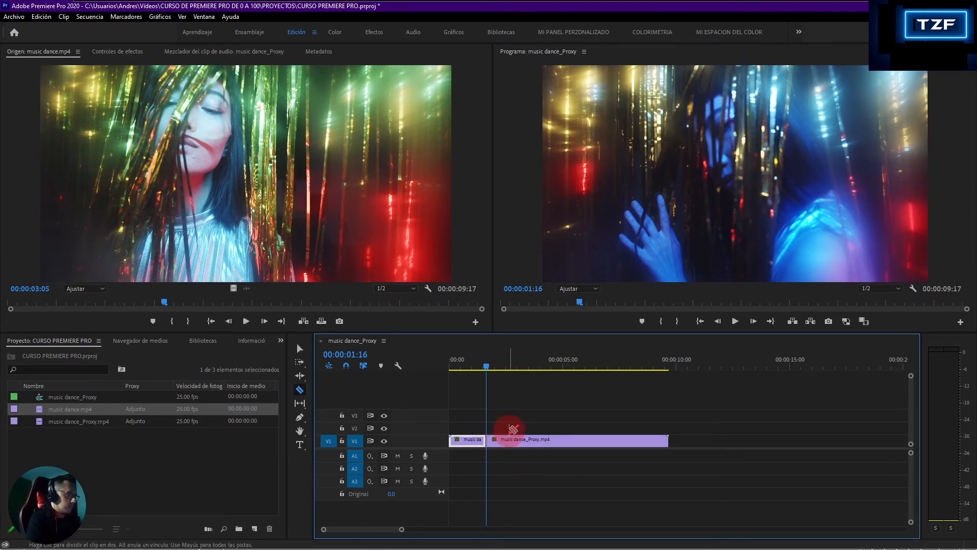
key(space)
key(space)
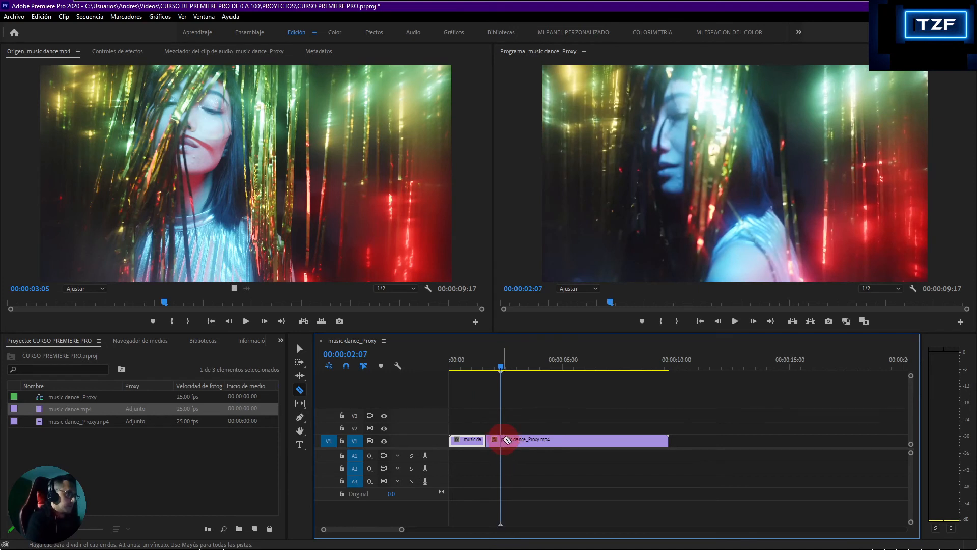
click(504, 441)
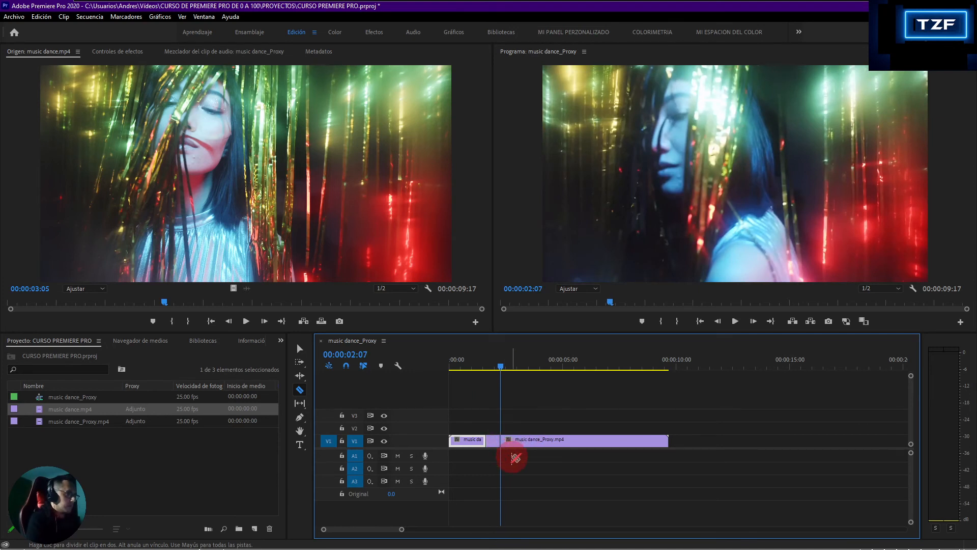
key(v)
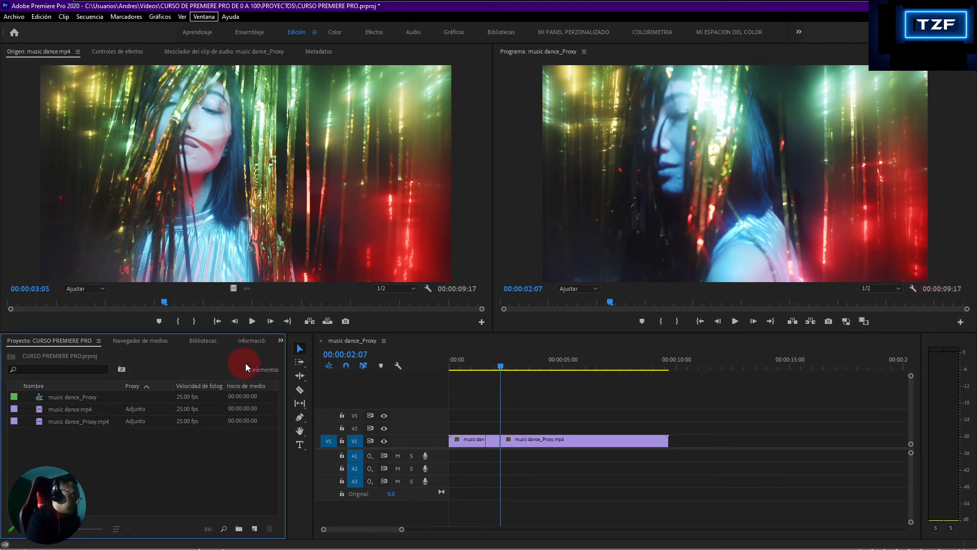
Apply a video effect from the Canal group of Efectos de vídeo to the short middle segment in the timeline.
click(282, 340)
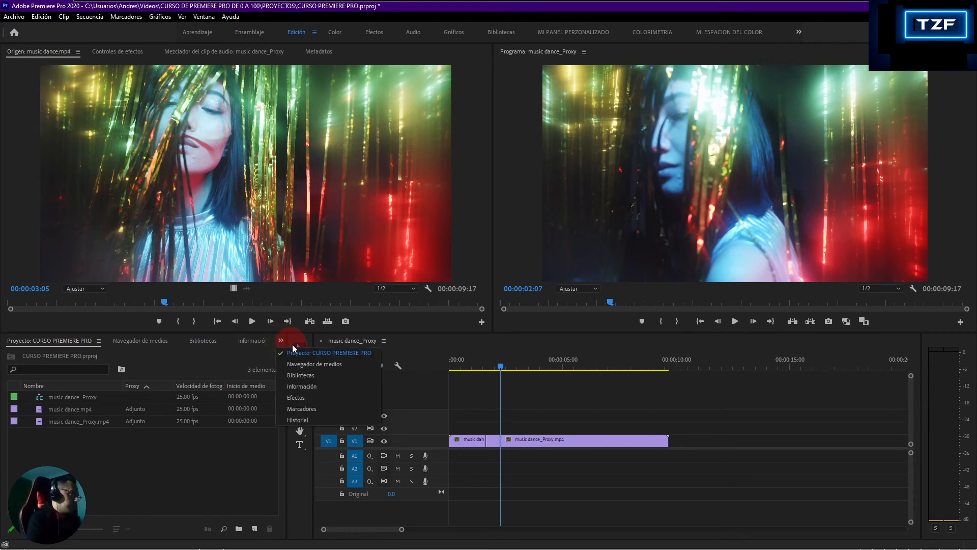
click(299, 398)
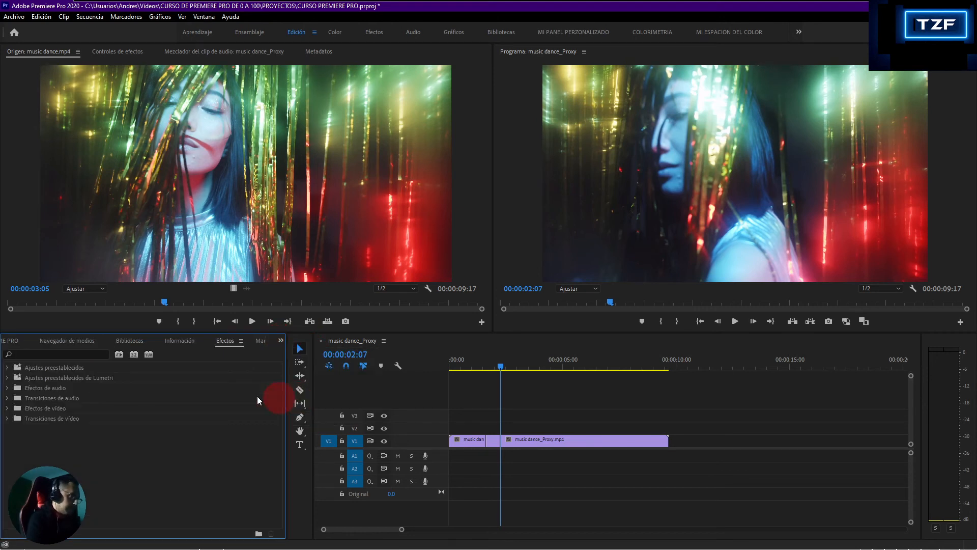
click(47, 354)
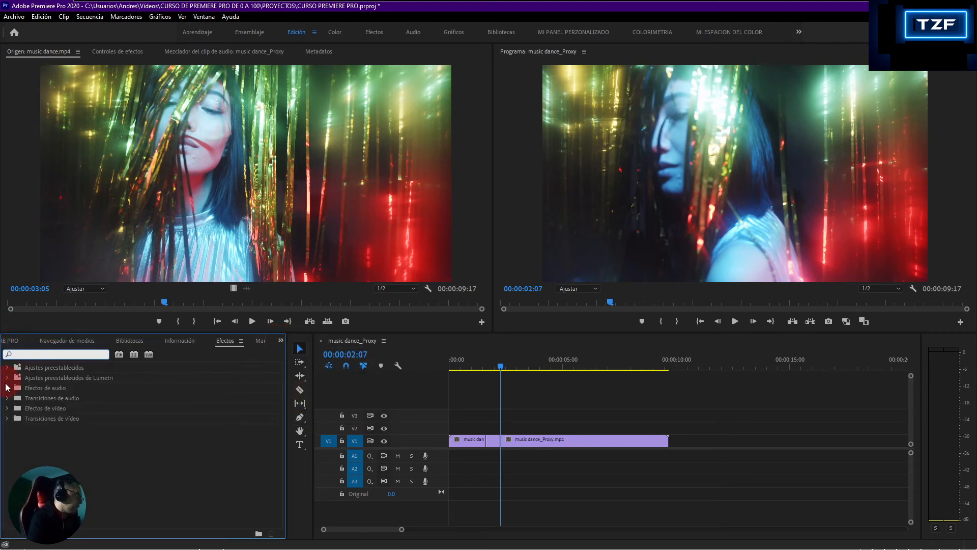
click(8, 409)
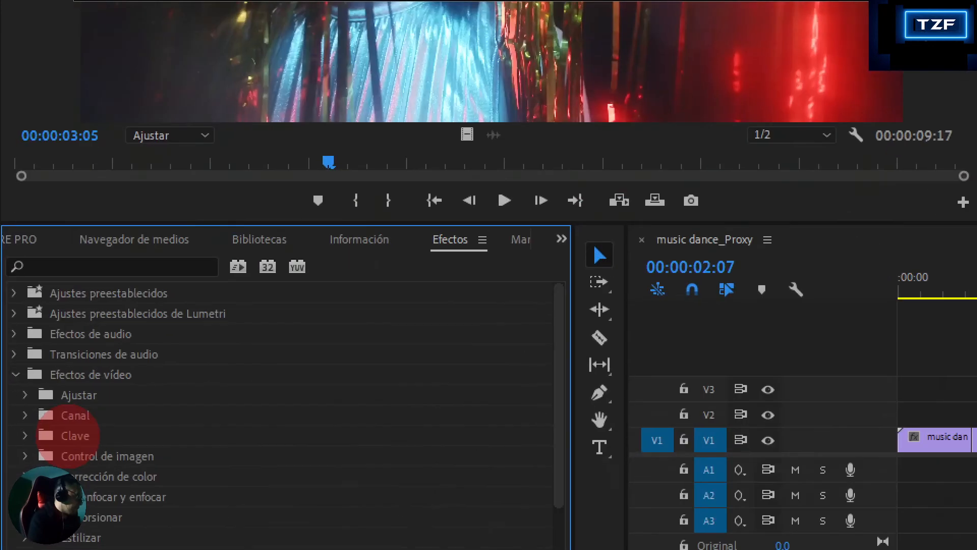
click(25, 415)
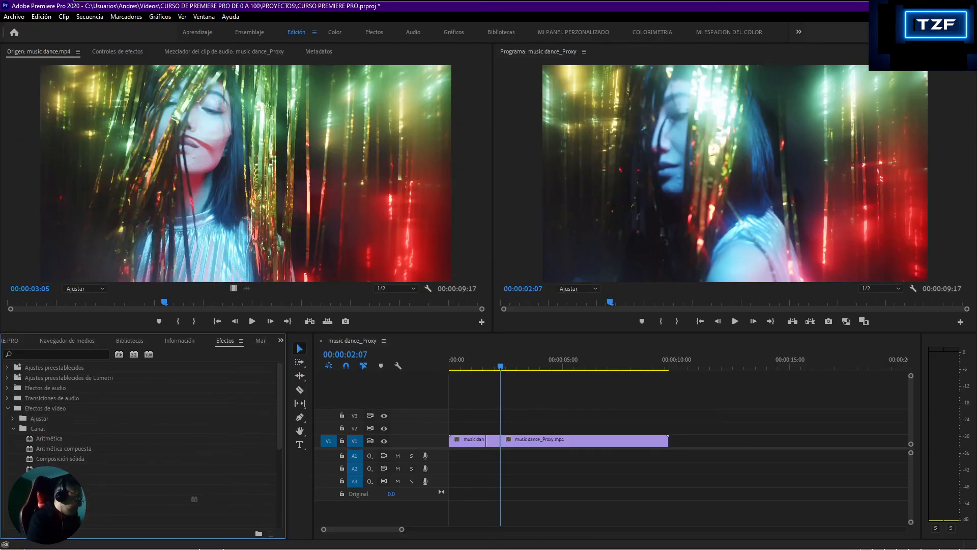
drag(76, 499, 493, 441)
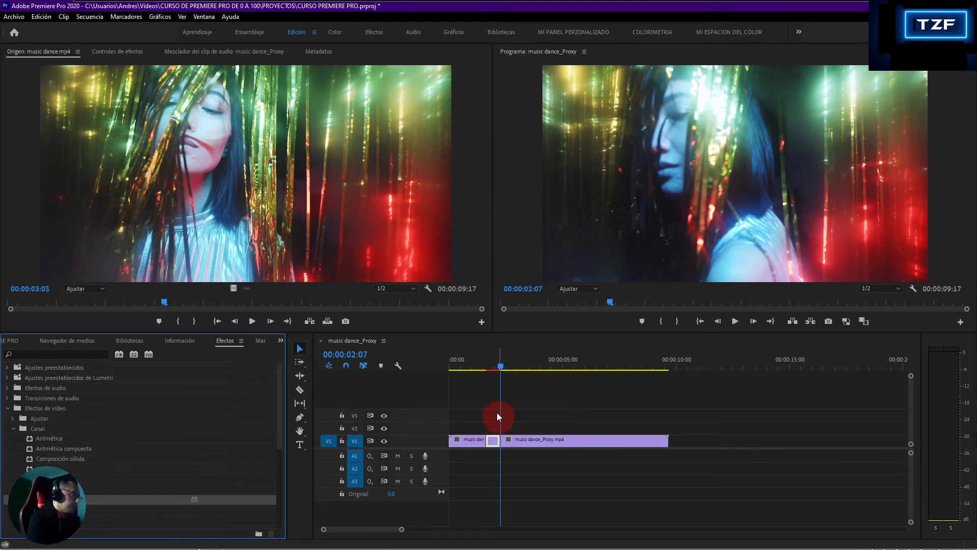
Play the sequence from about 00:00:01:07 through the segment with the effect to check its playback.
click(496, 368)
drag(497, 368, 475, 372)
click(621, 220)
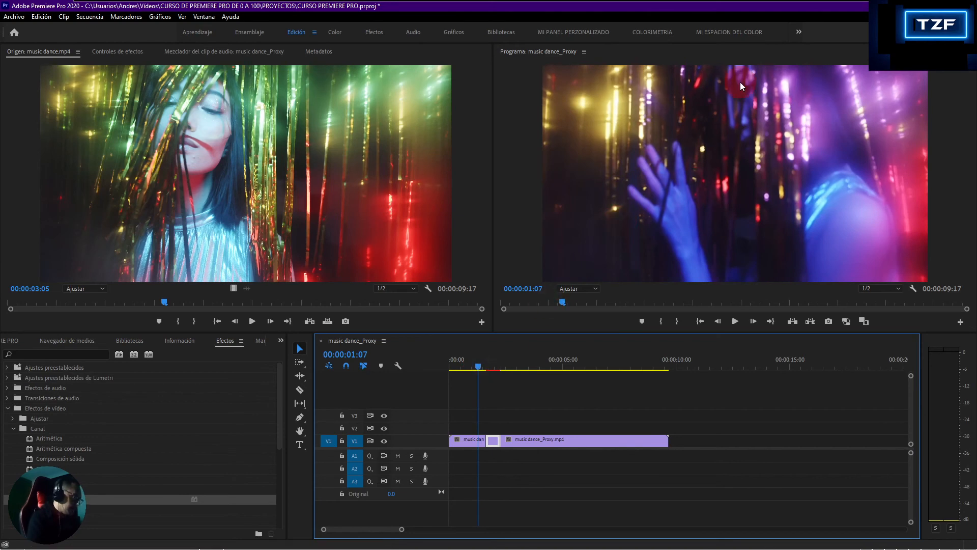
click(815, 385)
key(space)
click(820, 127)
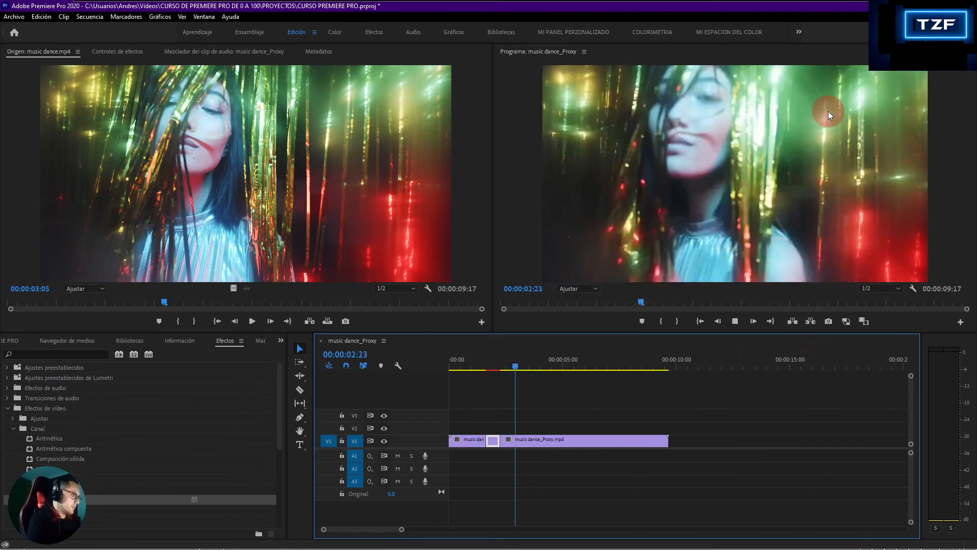
key(space)
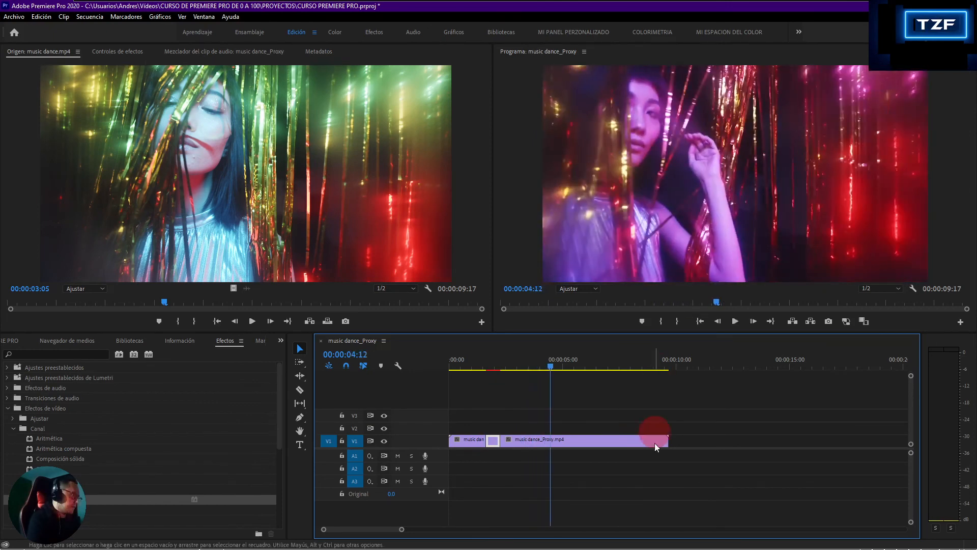
Render the sequence with Procesar efectos de entrada a salida and stop the playback that follows.
click(527, 361)
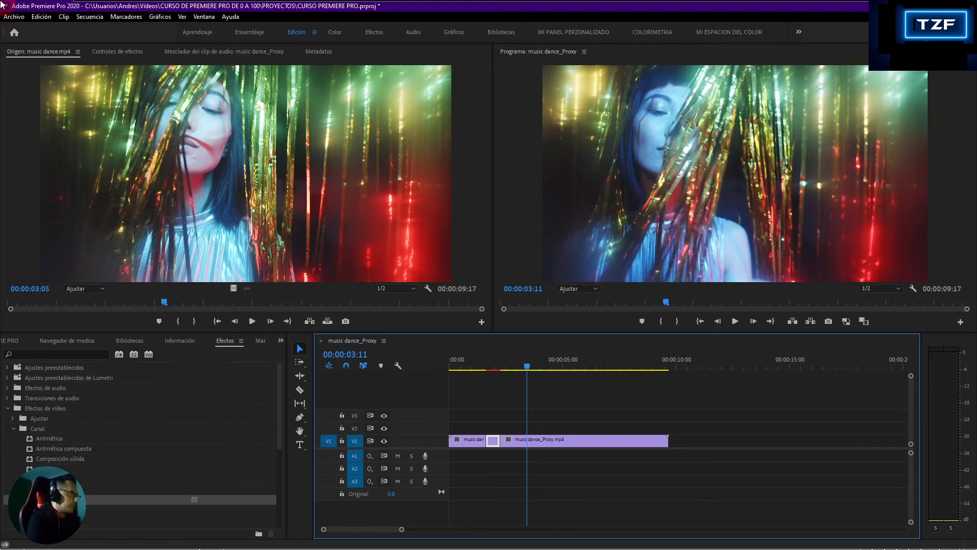
click(86, 17)
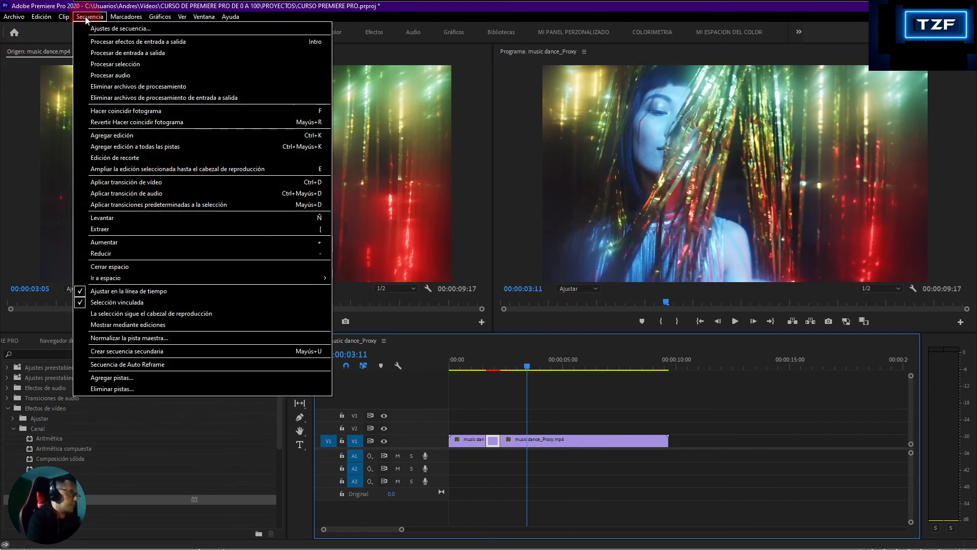
click(166, 41)
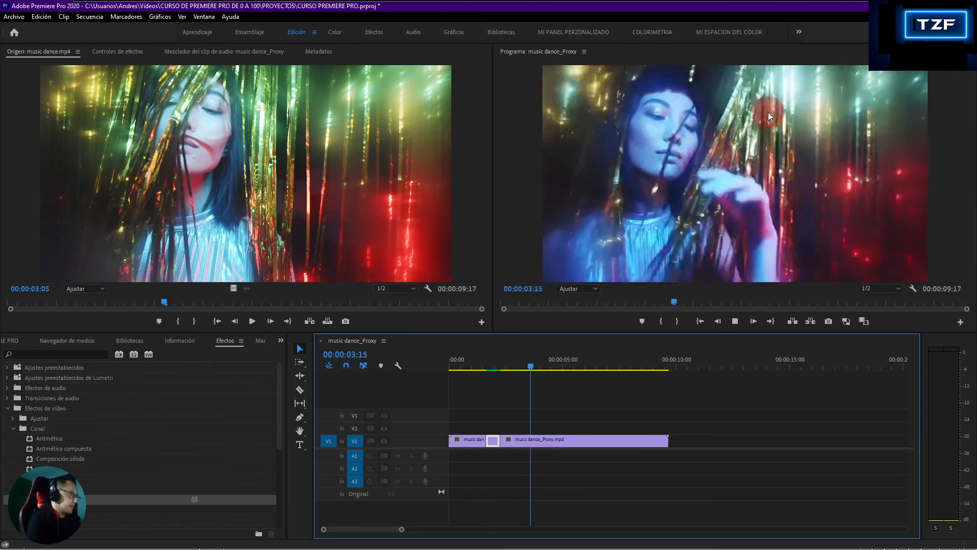
key(space)
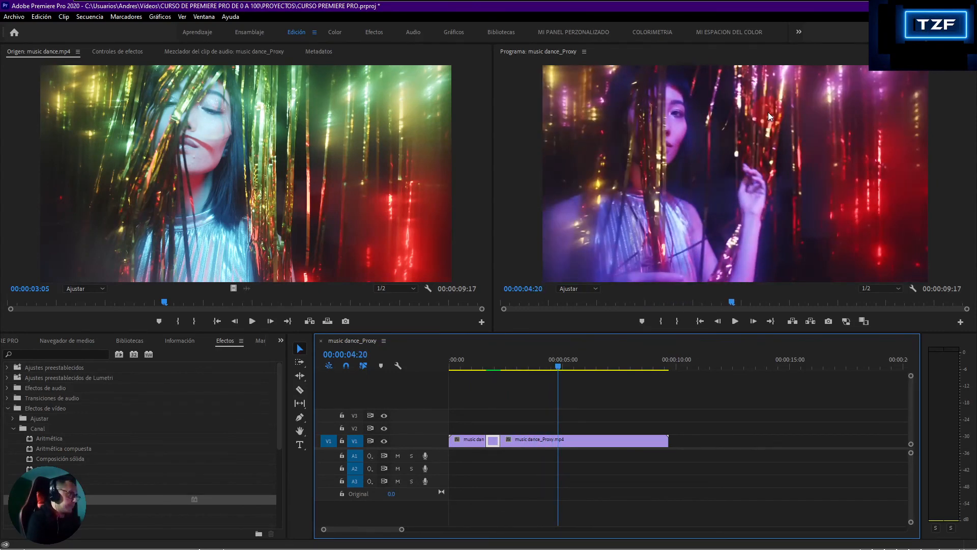
Bring the Project panel back into view and look over the available render commands for the sequence.
click(11, 340)
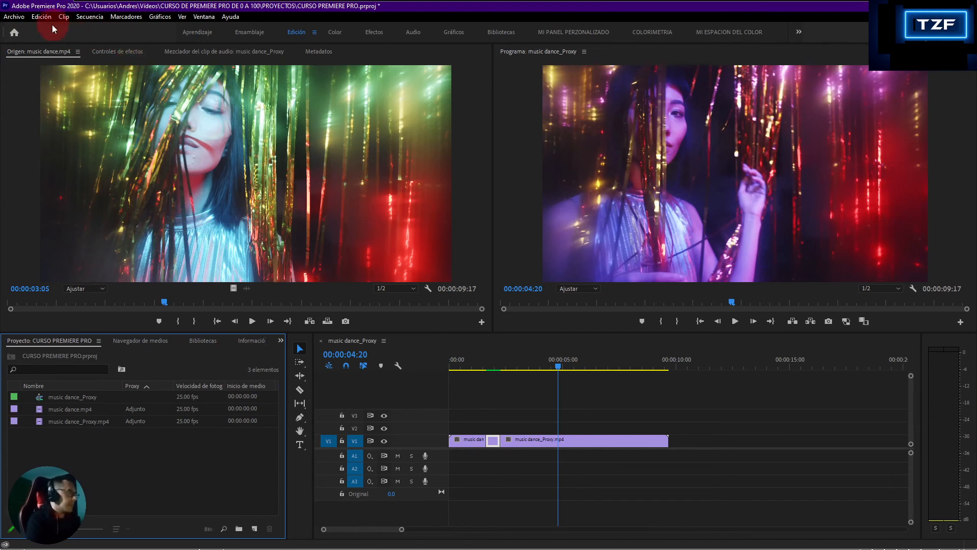
click(89, 17)
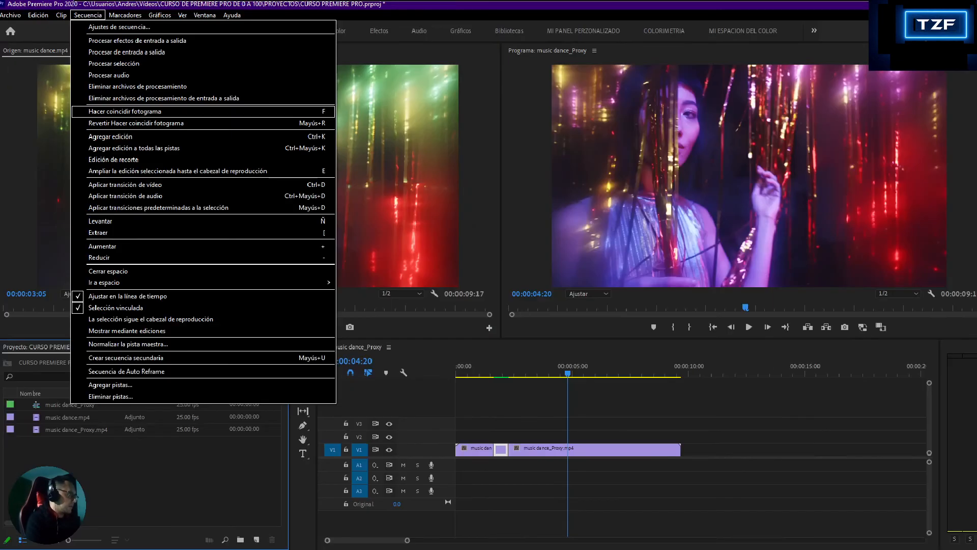
click(90, 16)
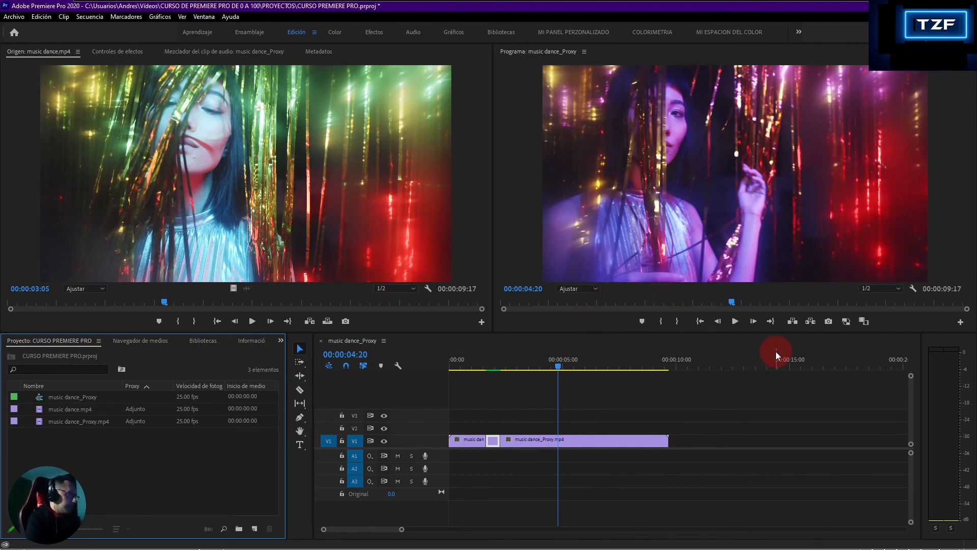
Switch proxies back on for the program monitor.
click(845, 324)
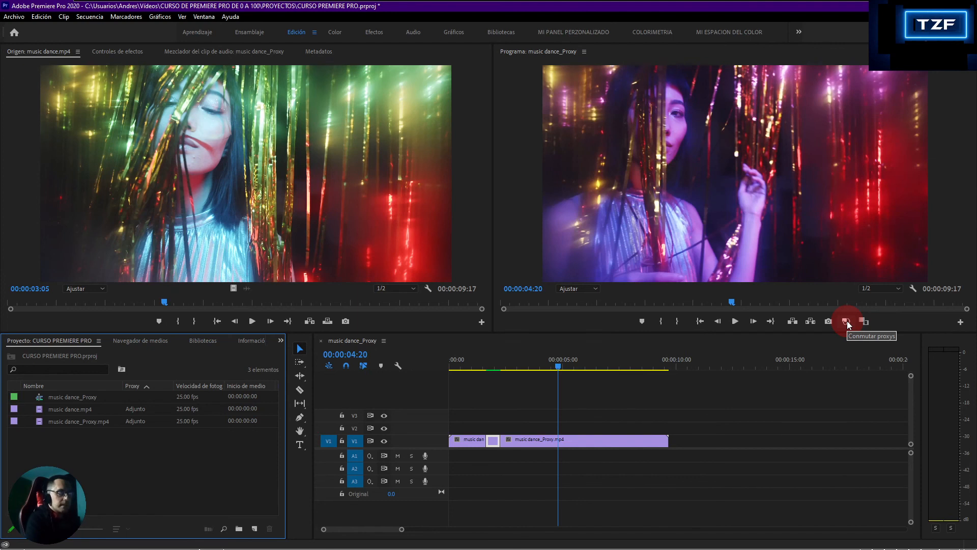
click(846, 321)
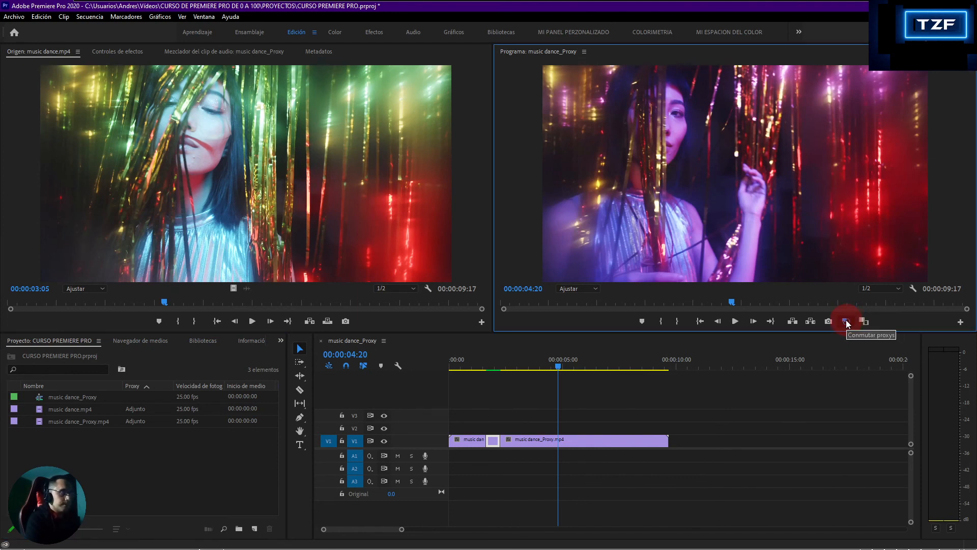